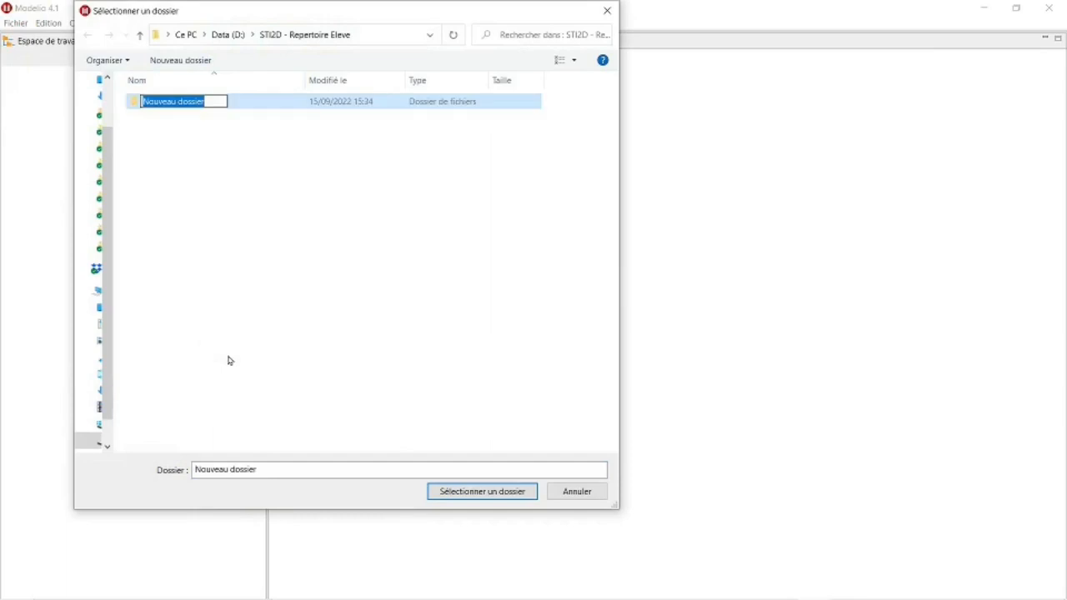
- Name the new folder in STI2D - Repertoire Eleve "IT" and open it
type("IT")
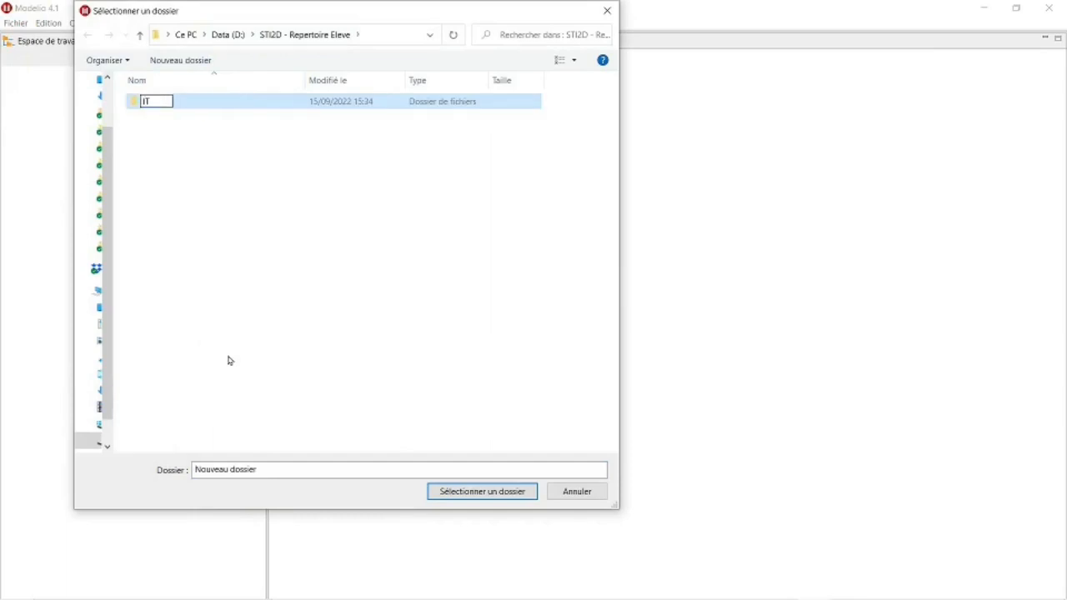
left_click(281, 398)
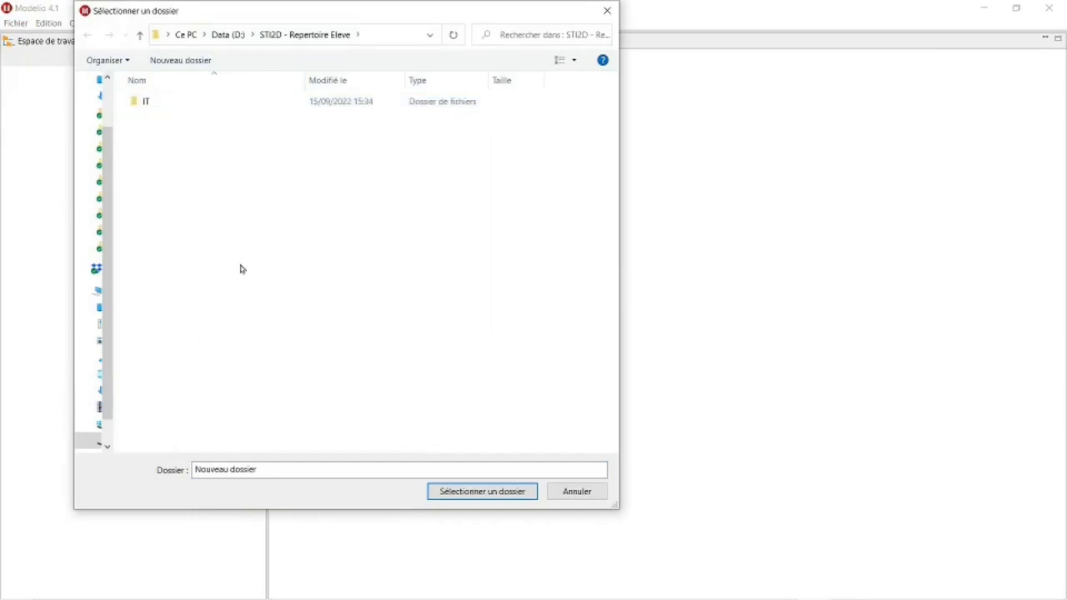
double_click(152, 108)
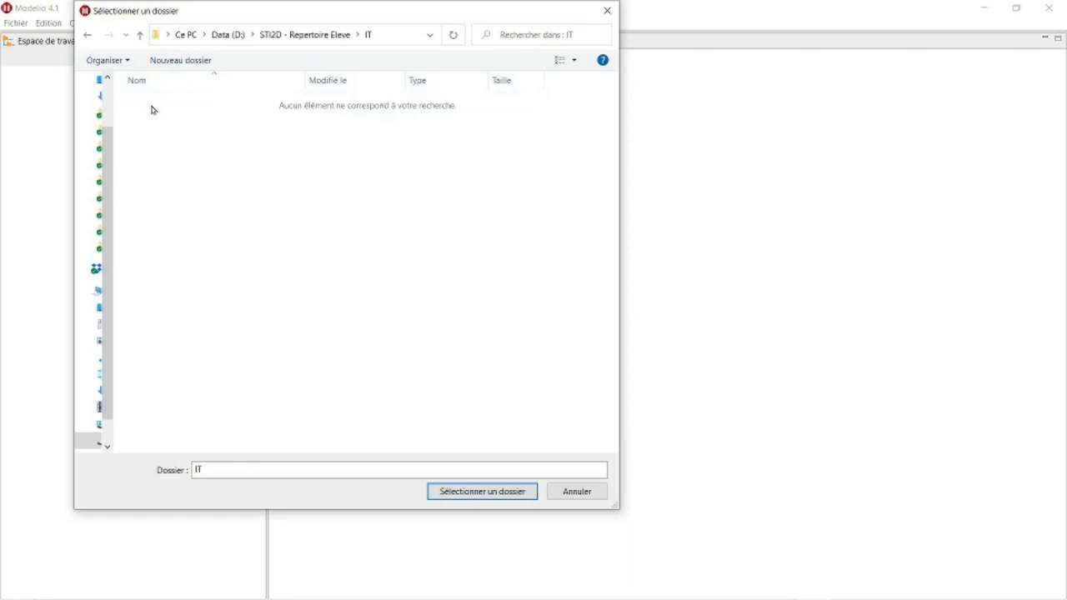
- Create a subfolder named "1-SystemeVelib" inside the IT folder and confirm the folder selection
right_click(233, 157)
mouse_move(192, 347)
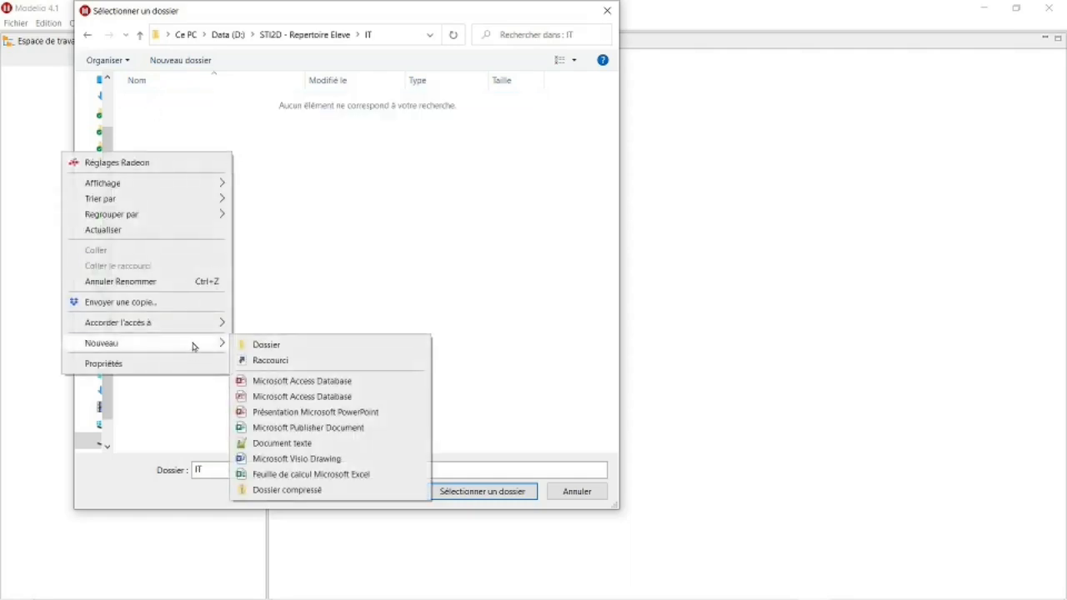
left_click(269, 345)
type("1")
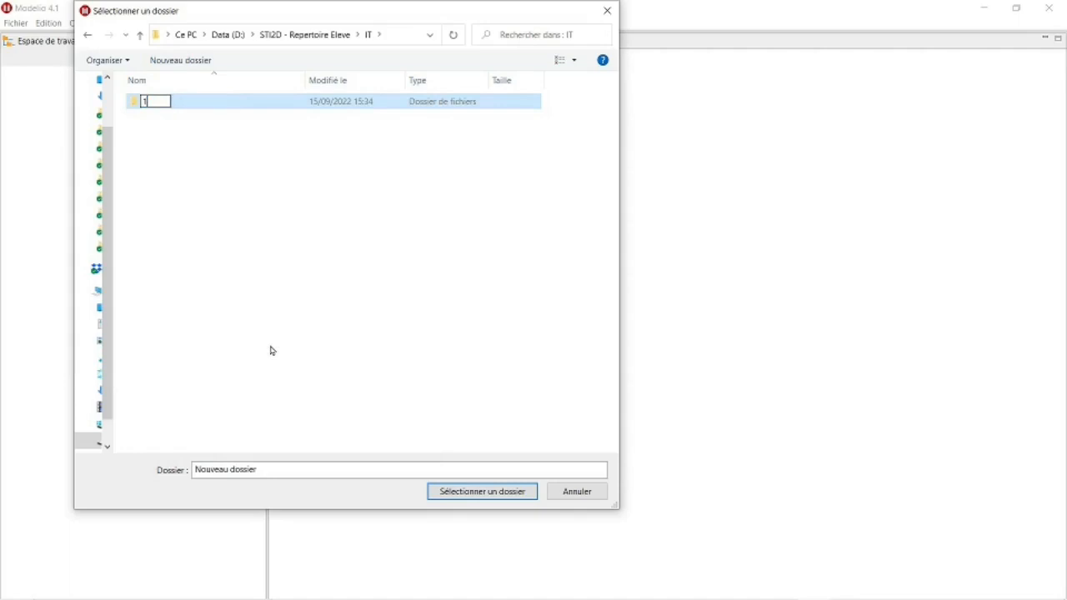
type("-Système")
key("BackSpace")
key("BackSpace")
key("BackSpace")
key("BackSpace")
type("temeV")
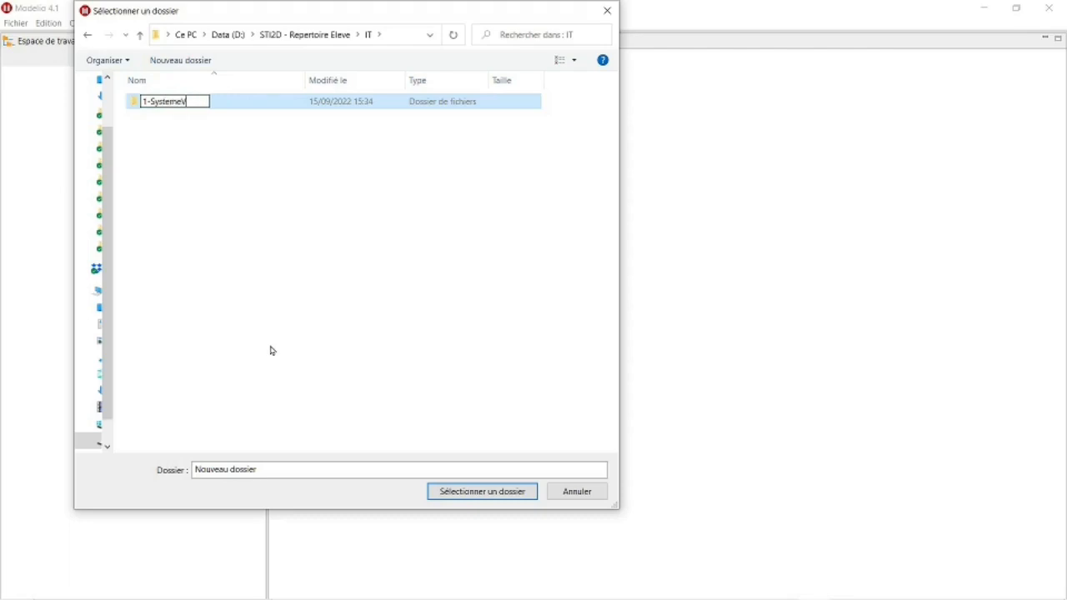
type("elib")
left_click(483, 492)
- Change the workspace to the 1-SystemeVelib folder inside IT
left_click(18, 24)
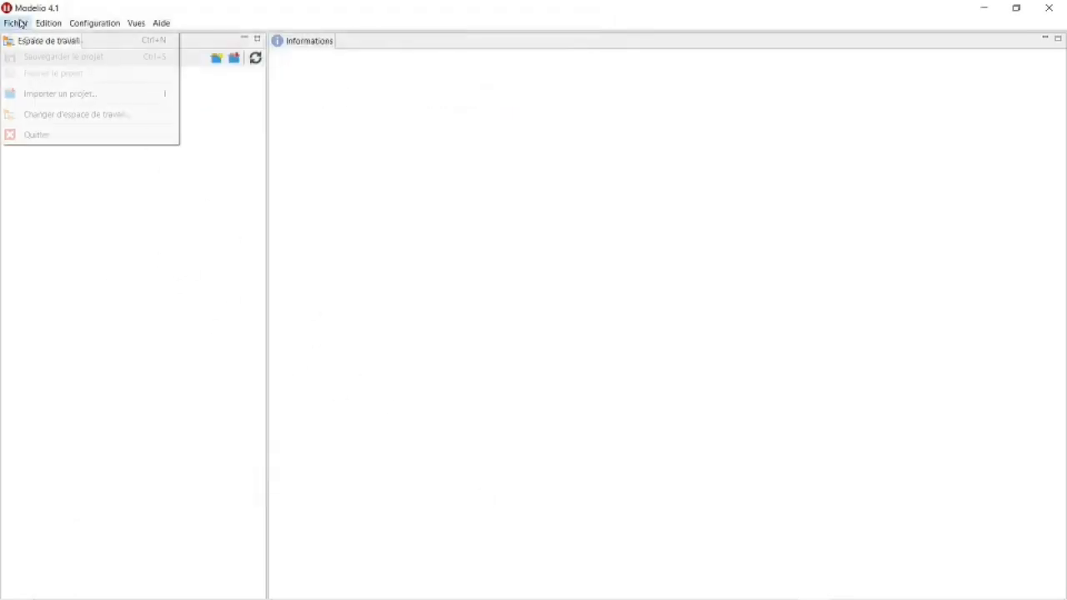
left_click(58, 115)
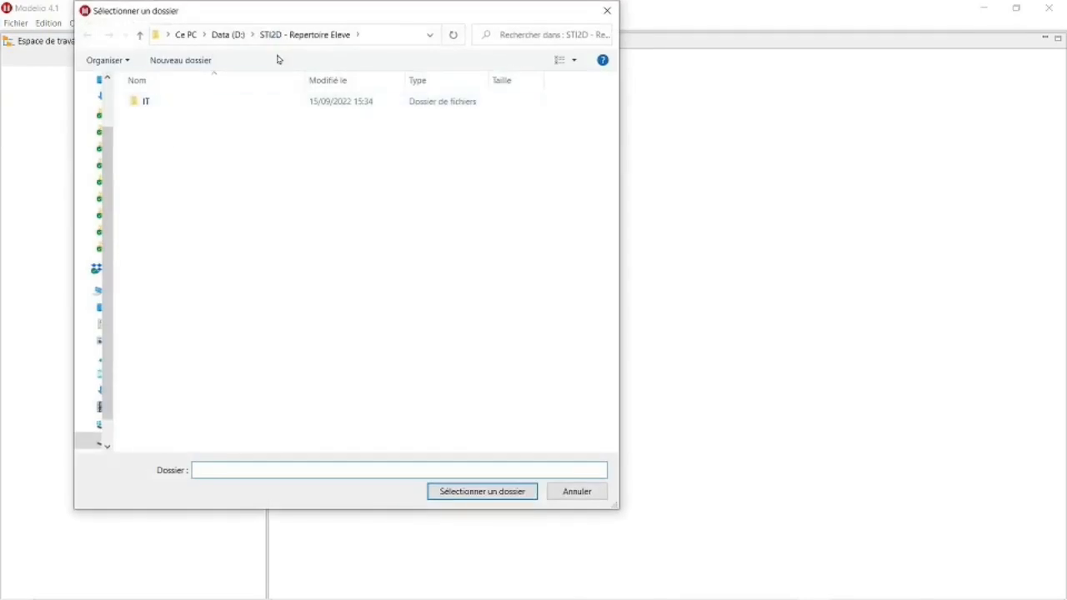
double_click(156, 103)
double_click(155, 103)
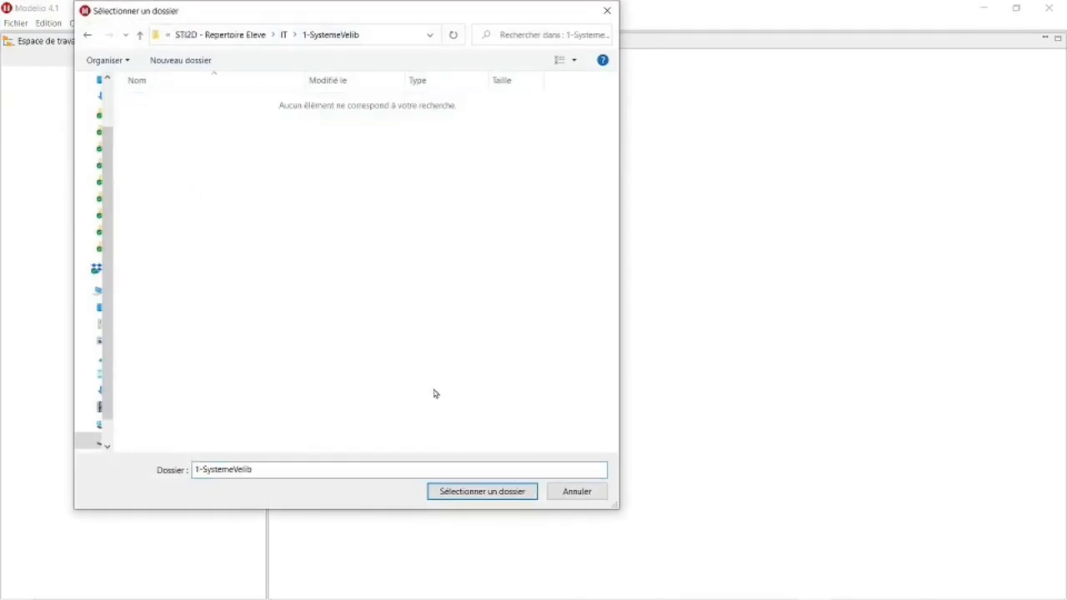
left_click(498, 493)
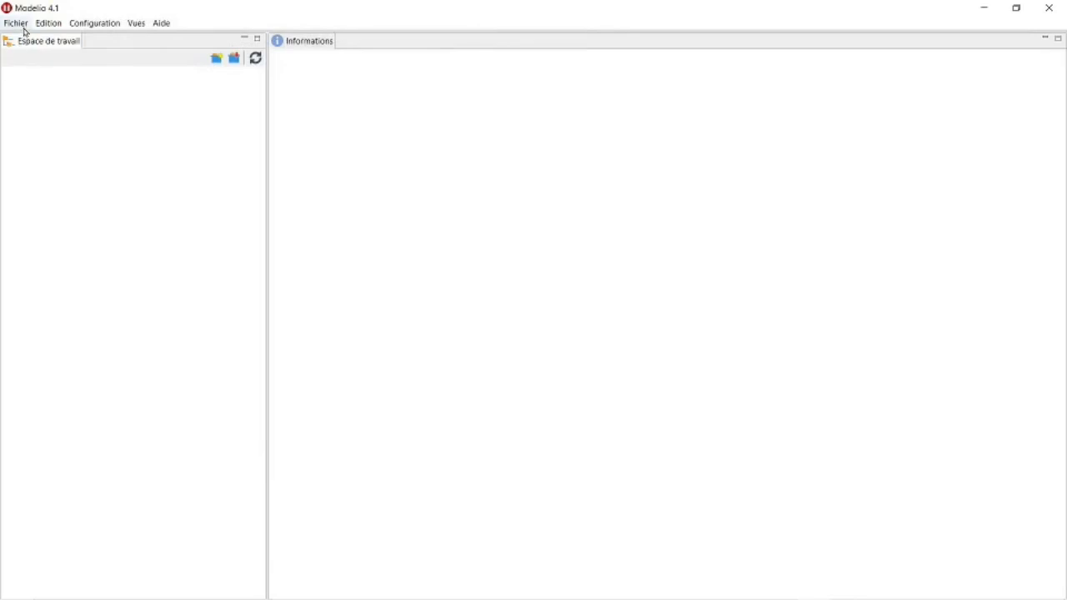
- Create a new project named "1_SystemeVelib" without the Java project option
left_click(17, 23)
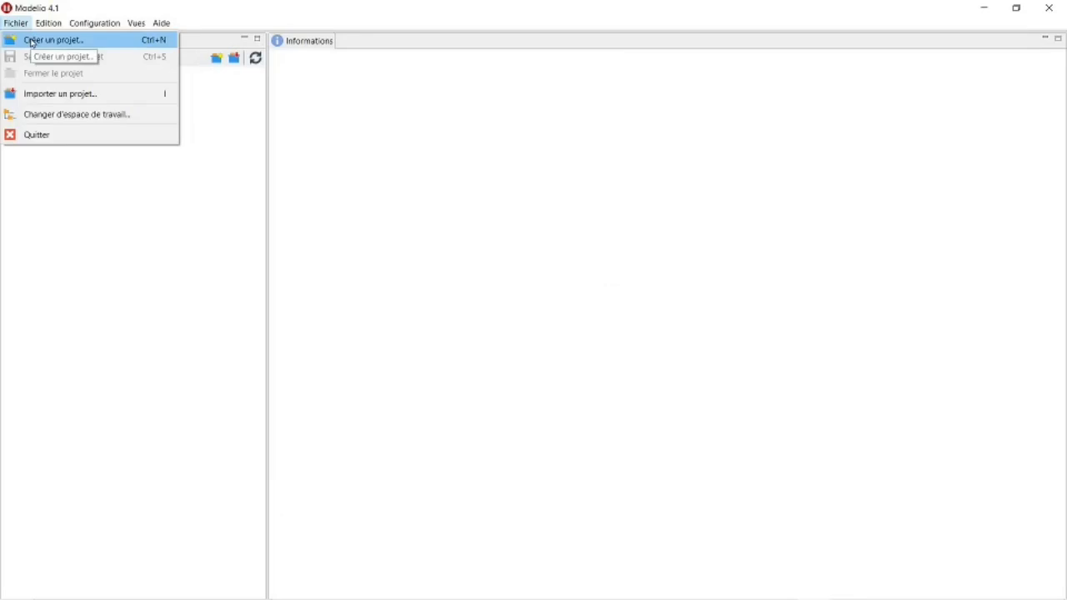
left_click(31, 40)
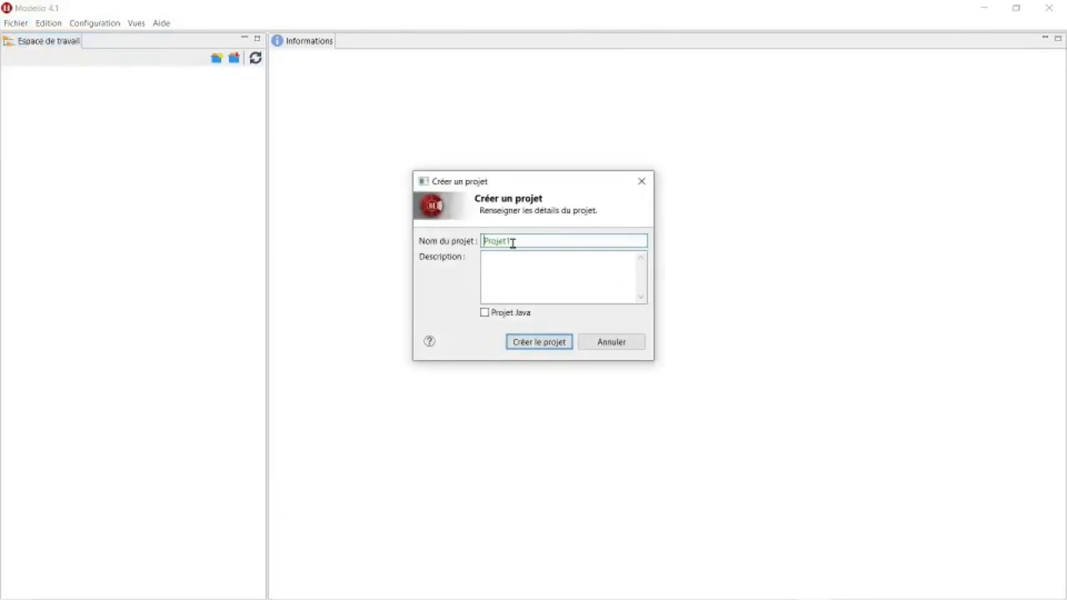
type("1-")
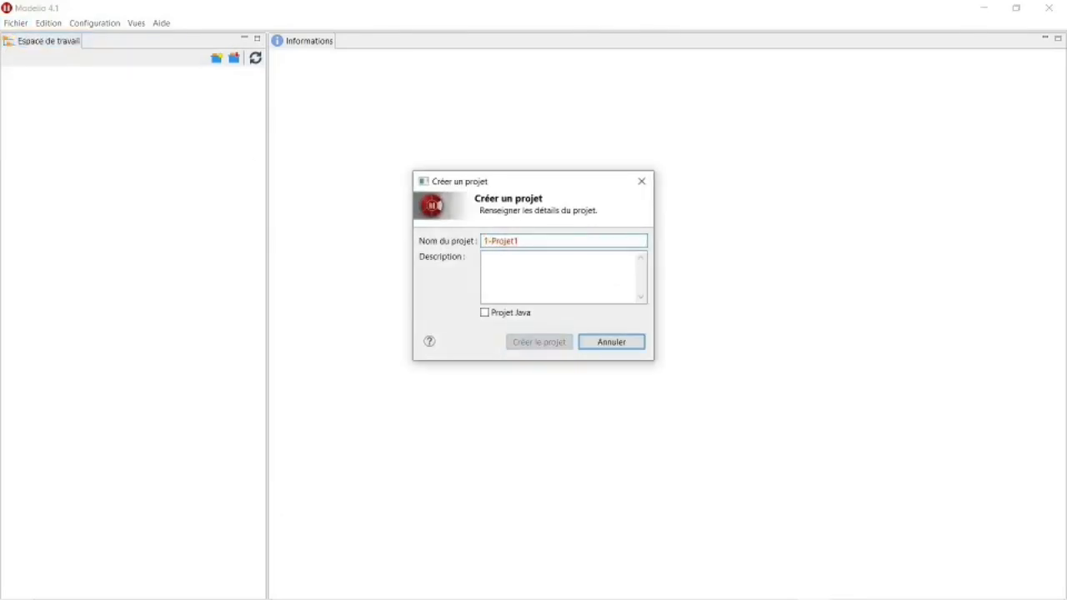
key("Delete")
key("Delete")
key("Delete")
type("Systeme")
key("BackSpace")
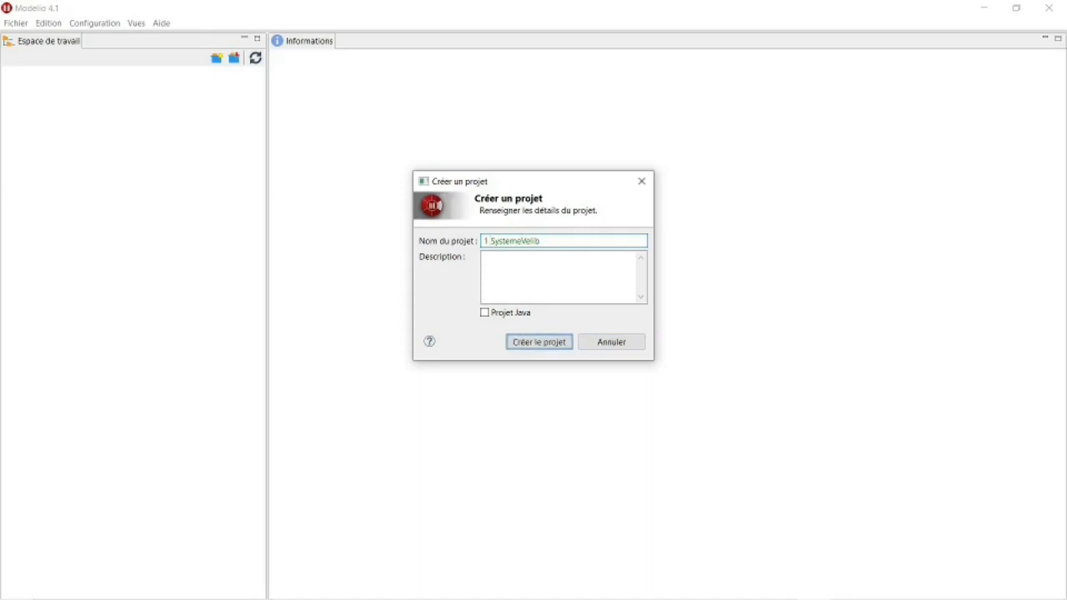
type("_")
left_click(531, 344)
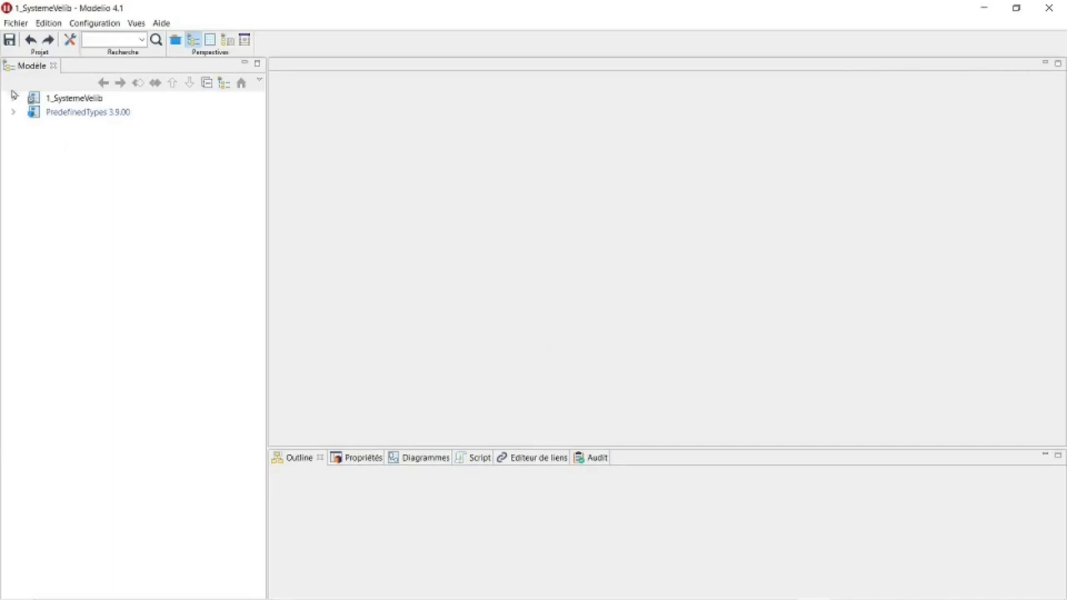
- Deploy the SysMLArchitect 3.10.00 module in the 1_SystemeVelib project and close the project configuration
left_click(76, 104)
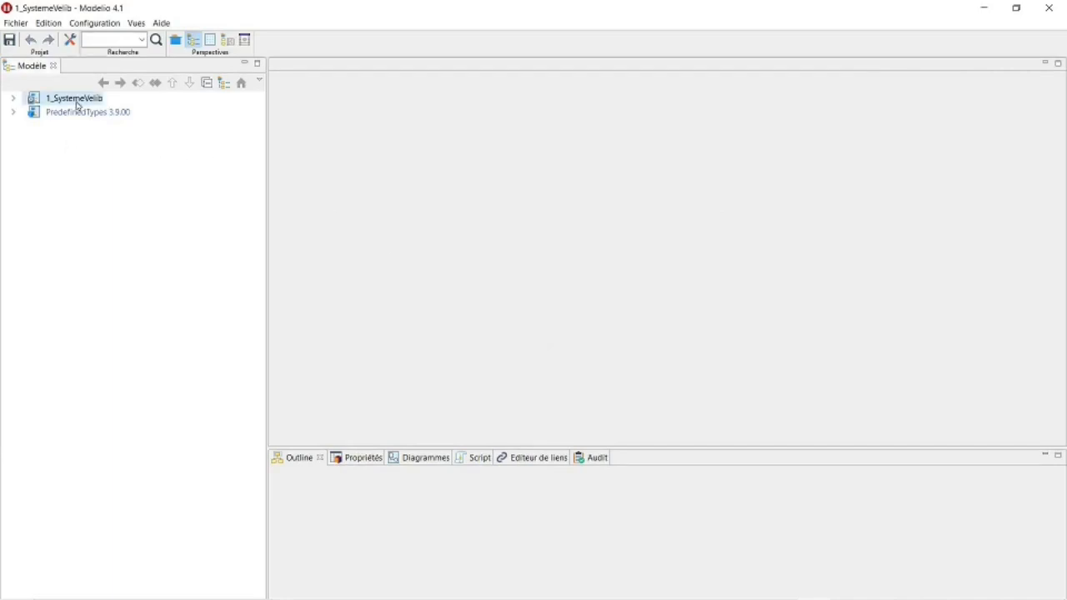
left_click(94, 25)
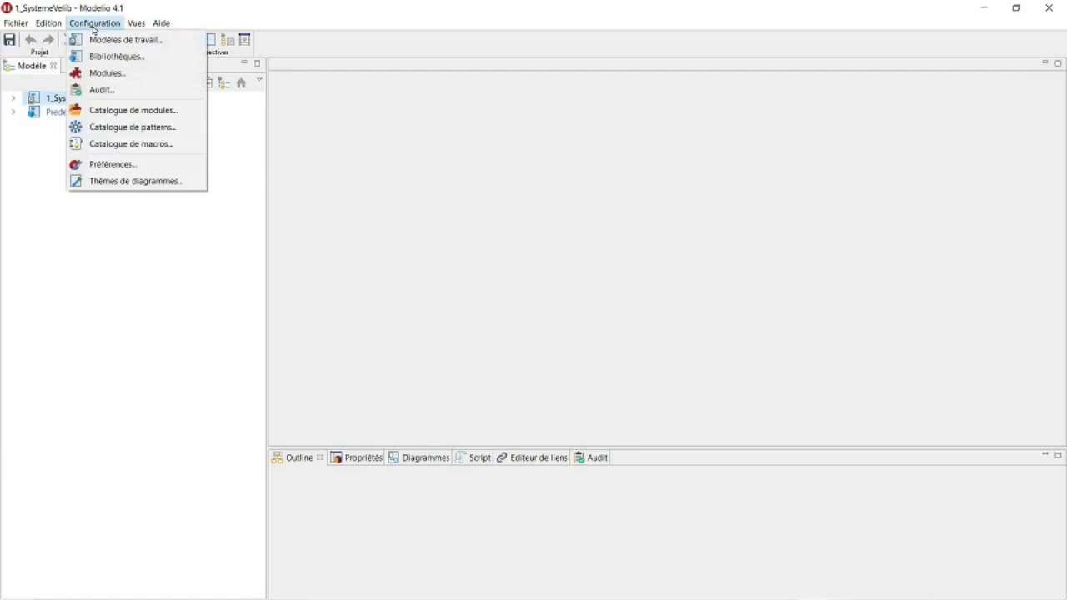
left_click(98, 74)
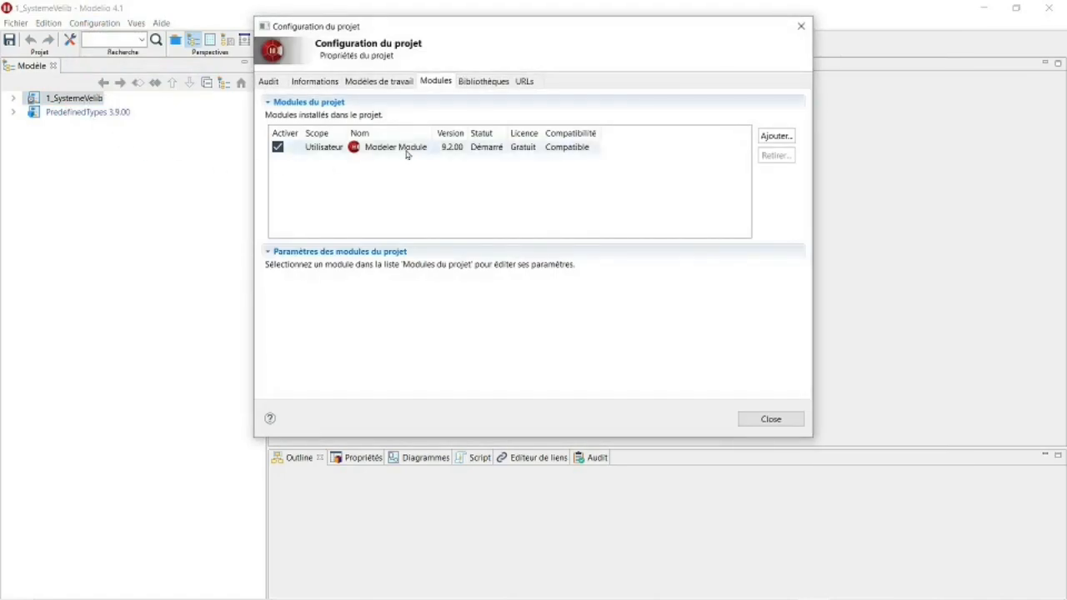
left_click_drag(429, 137, 464, 133)
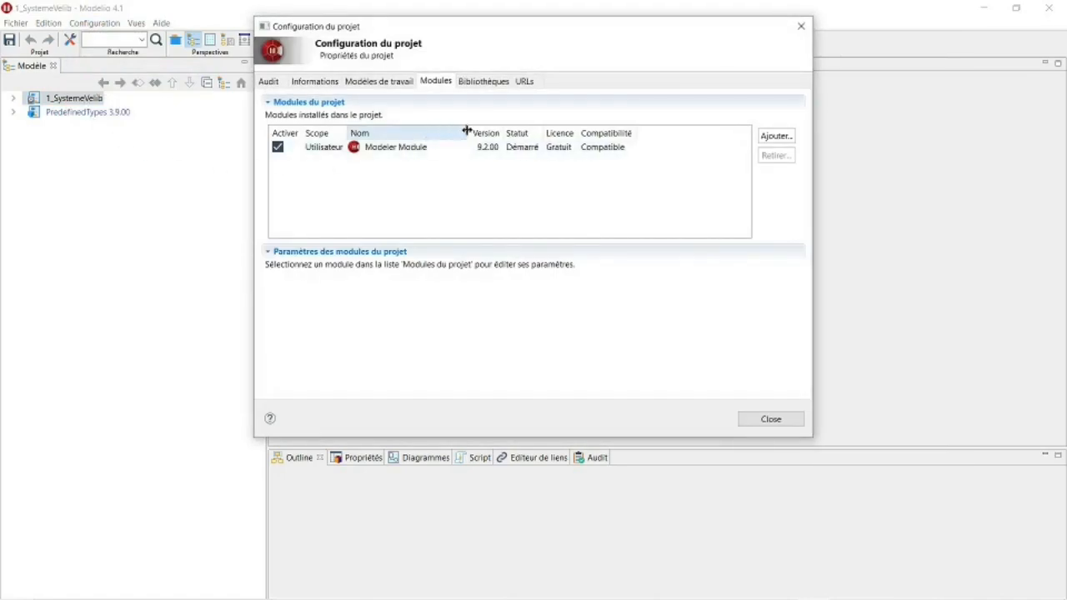
left_click(775, 136)
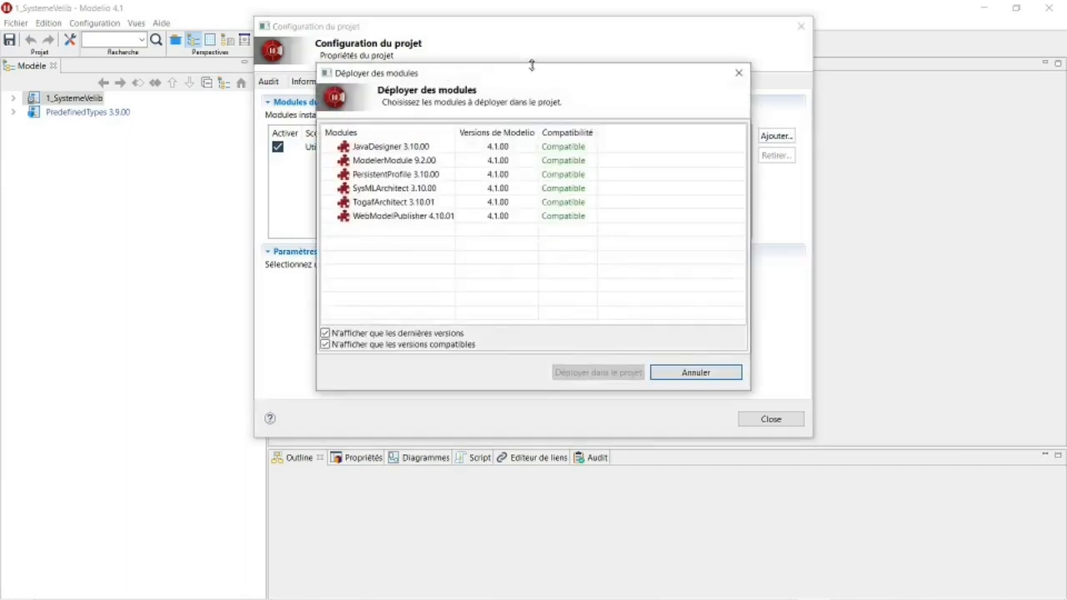
left_click(375, 190)
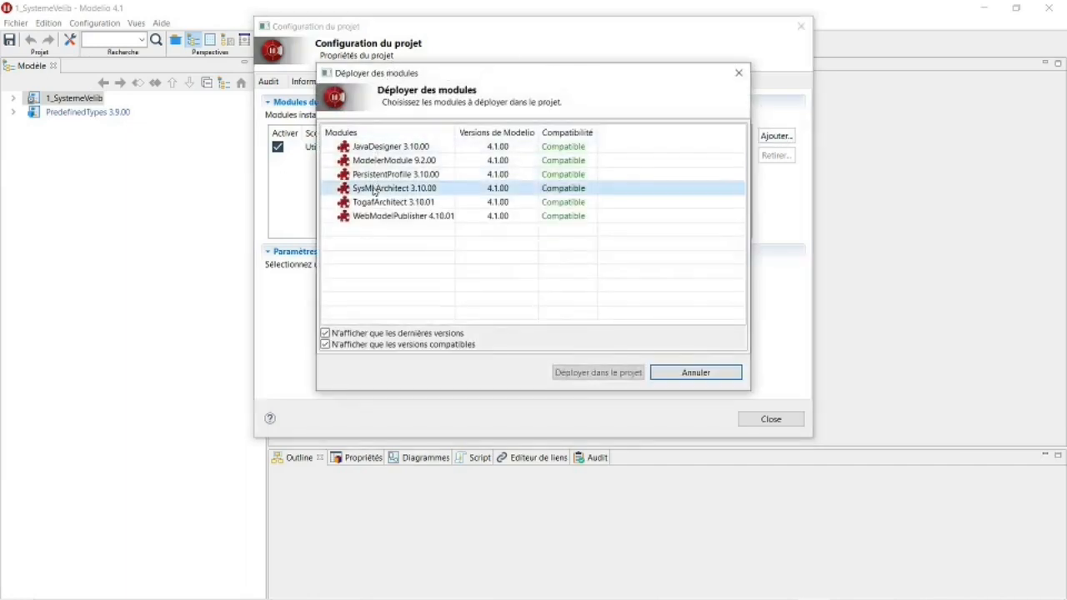
left_click(633, 371)
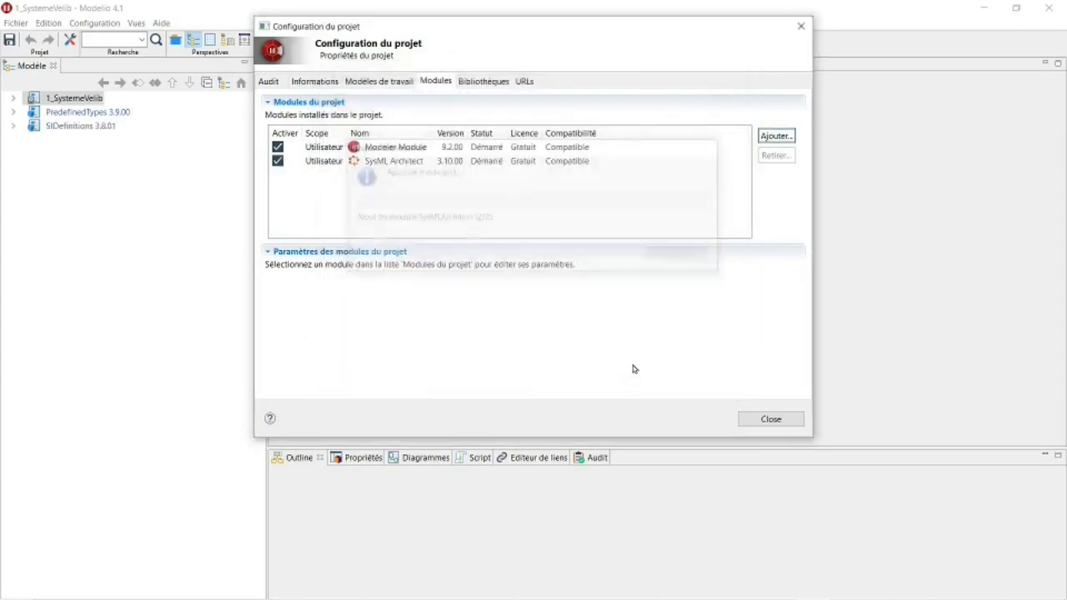
left_click(769, 419)
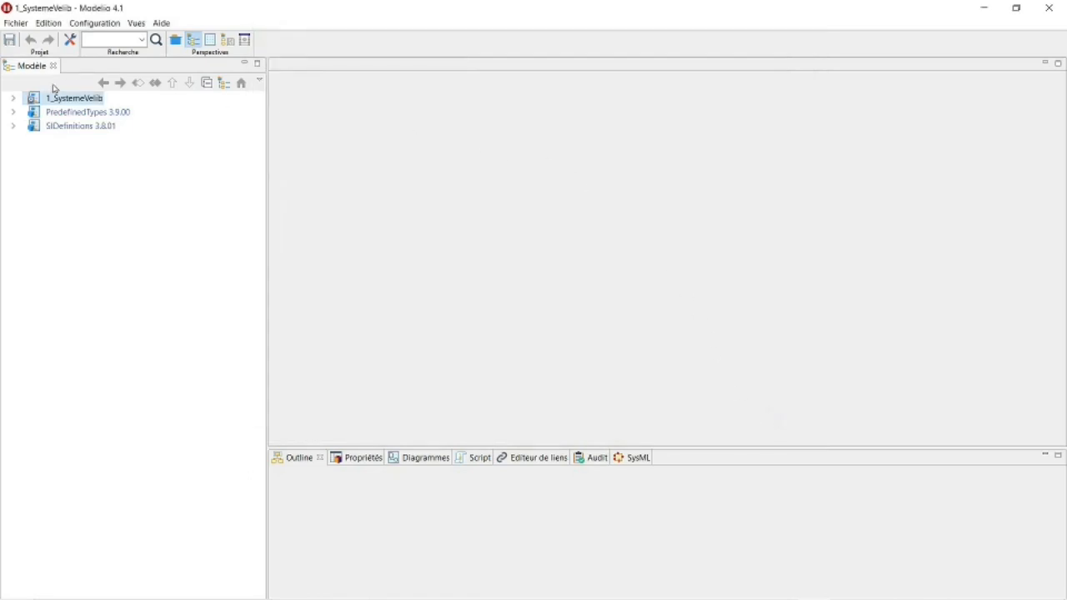
- Create a SysML Architect use case diagram (Diagramme de cas d'utilisation) in the 1_systemevelib package, keeping its default name
left_click(12, 99)
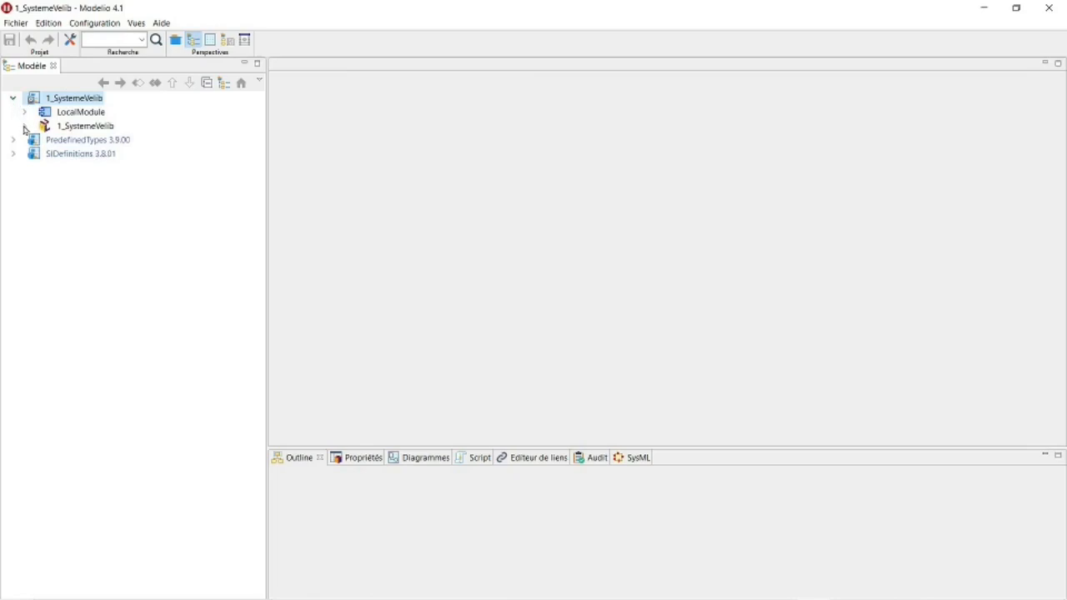
left_click(24, 126)
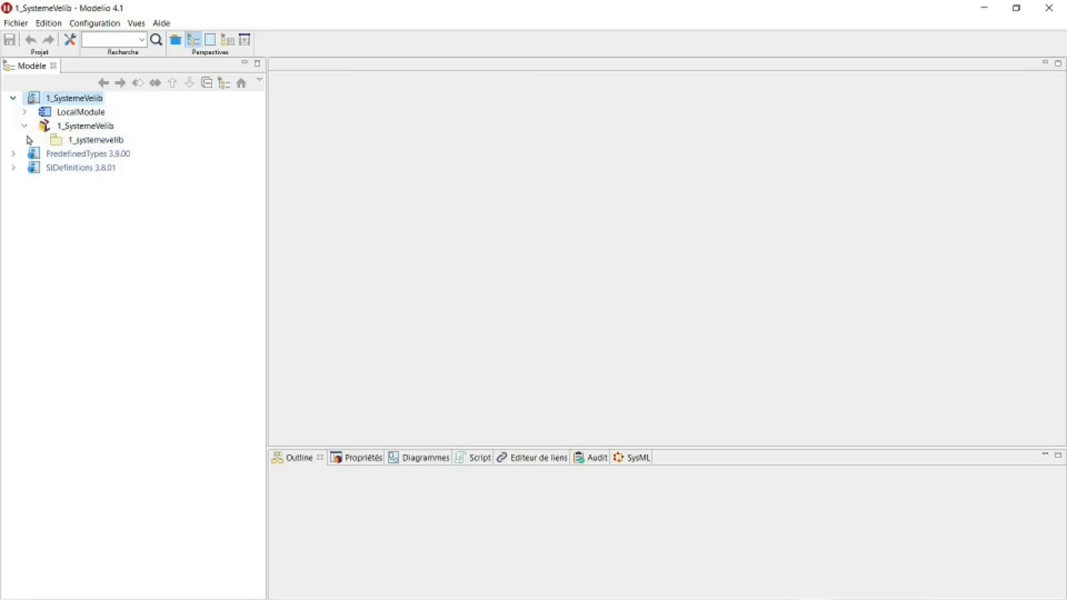
right_click(71, 142)
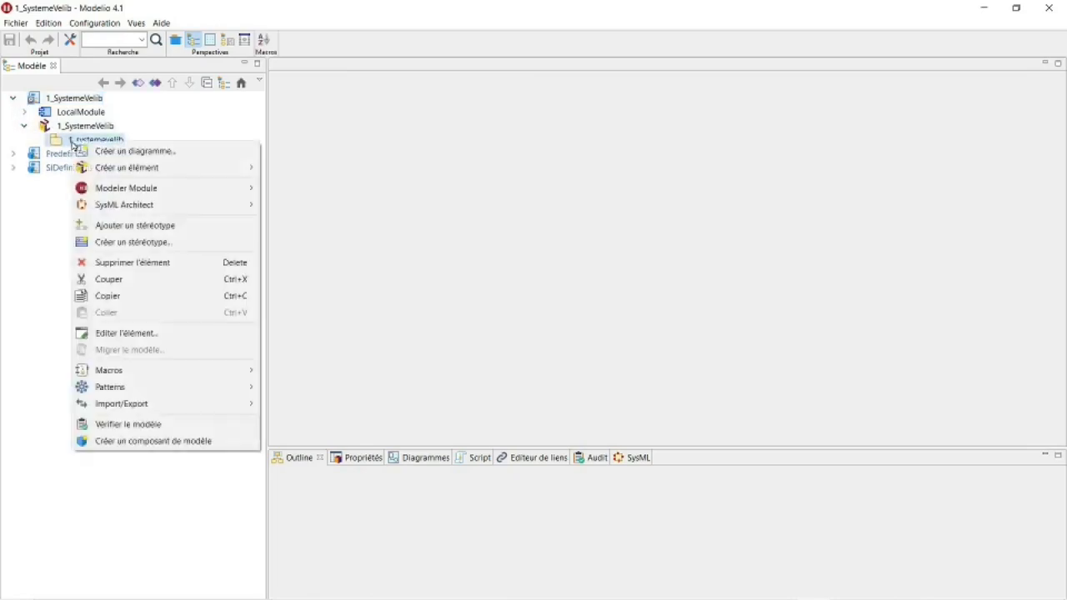
left_click(96, 150)
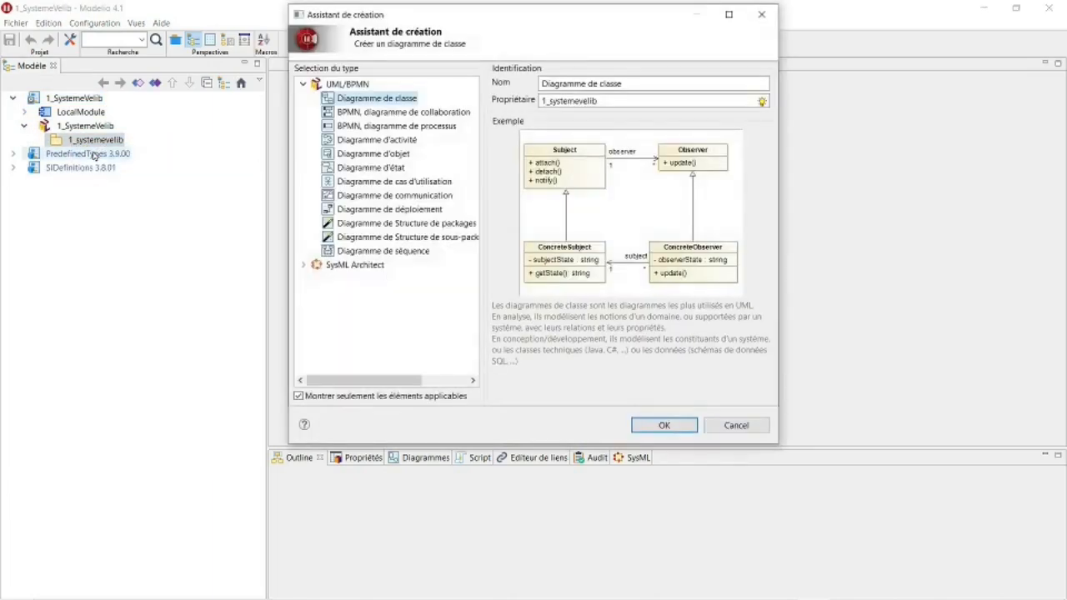
left_click(302, 85)
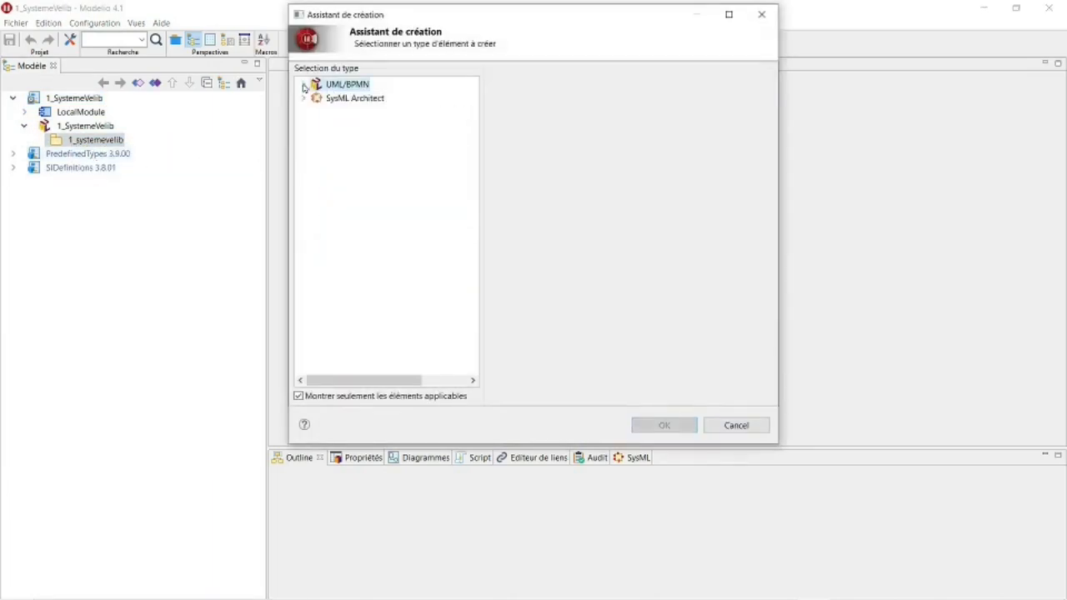
left_click(303, 99)
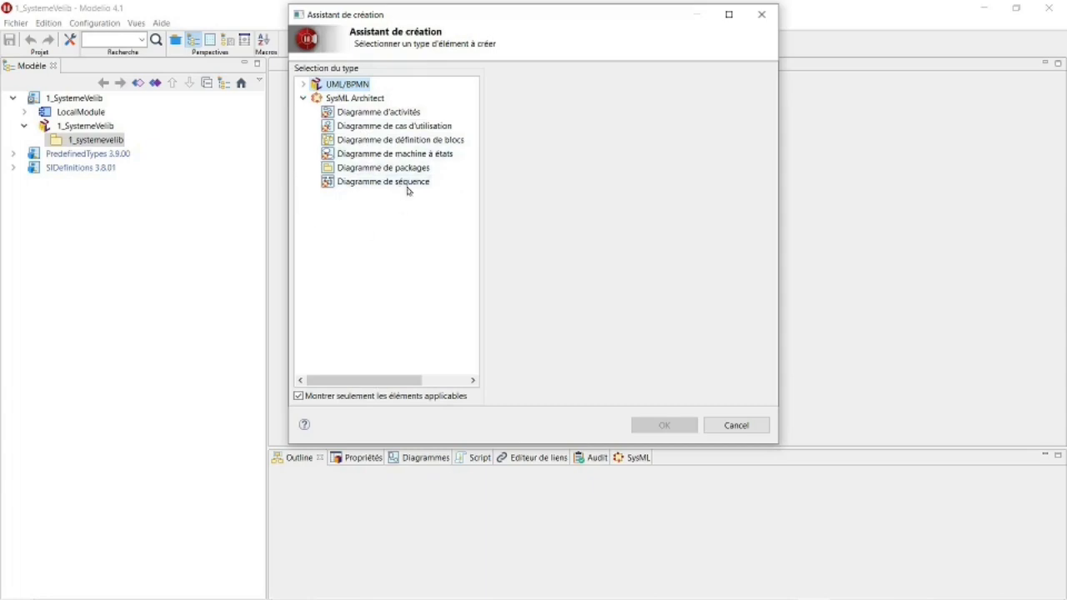
left_click(400, 127)
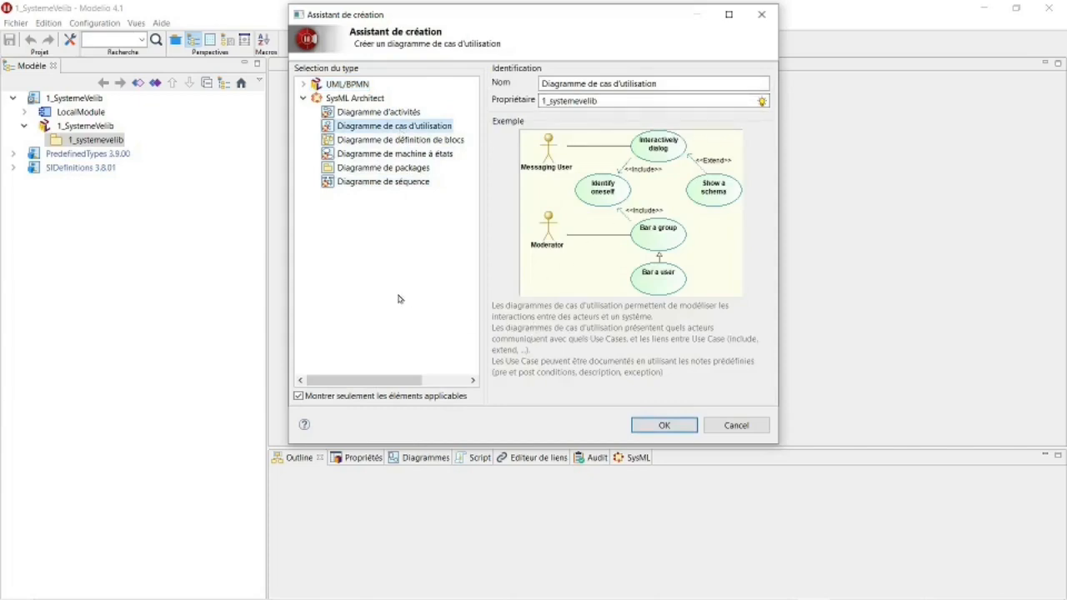
left_click(658, 426)
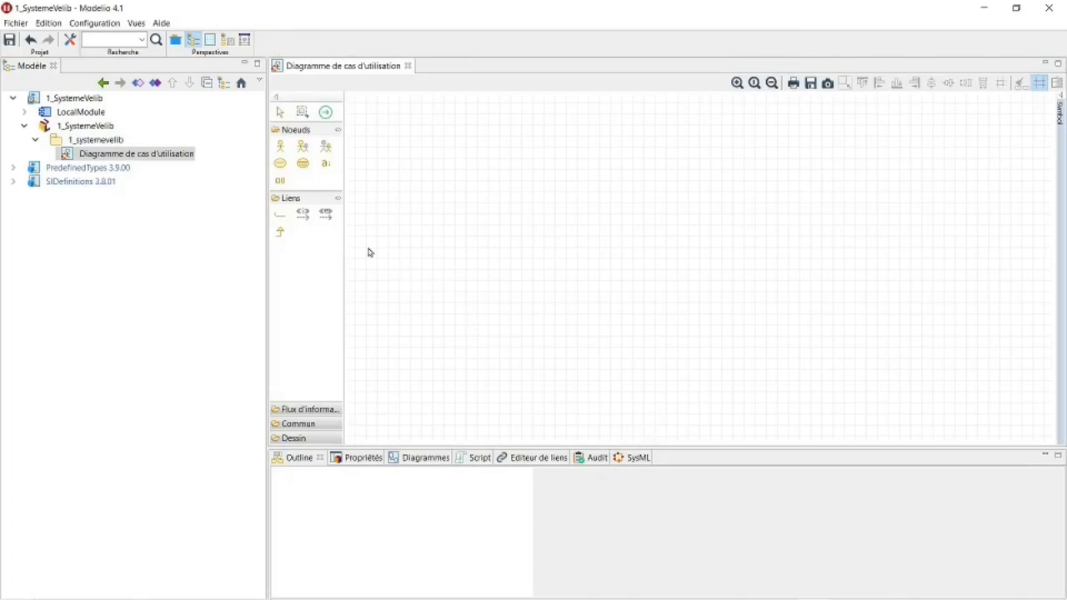
- Place an actor in the upper-left area of the use case diagram
left_click(279, 147)
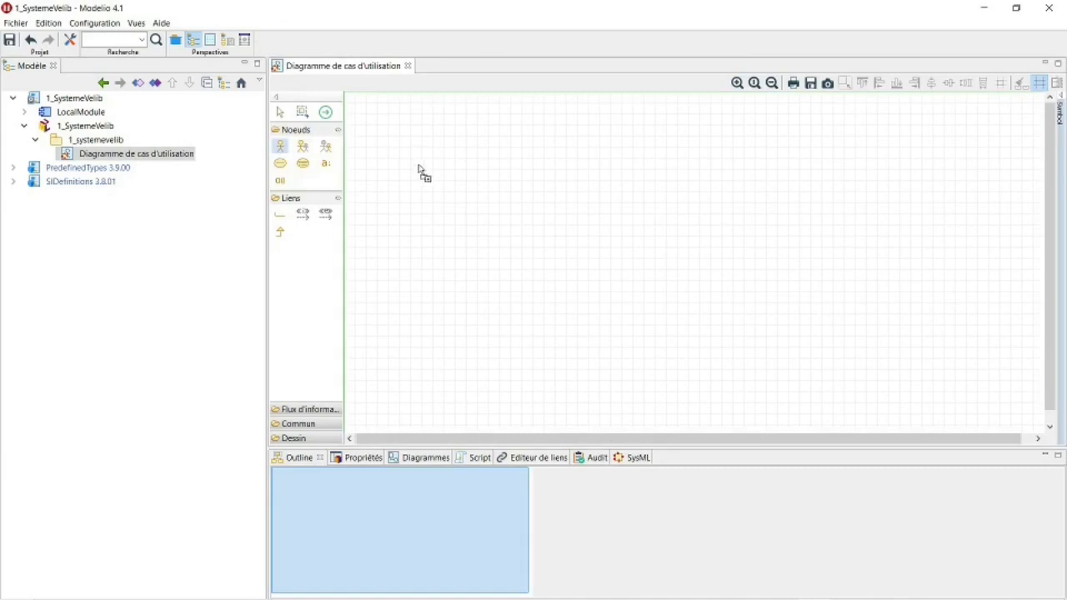
left_click(443, 191)
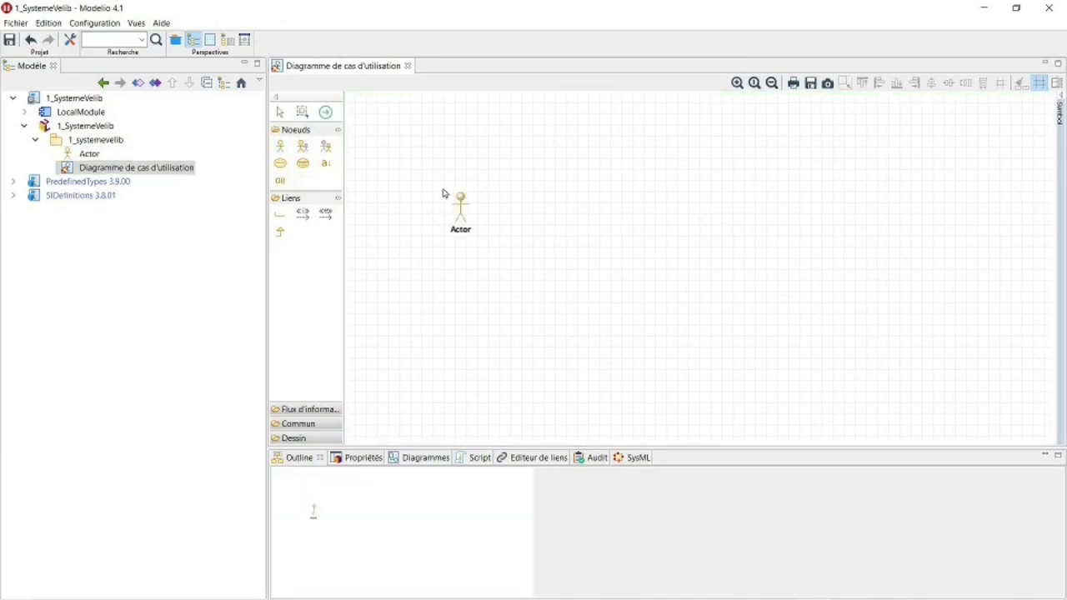
left_click(481, 170)
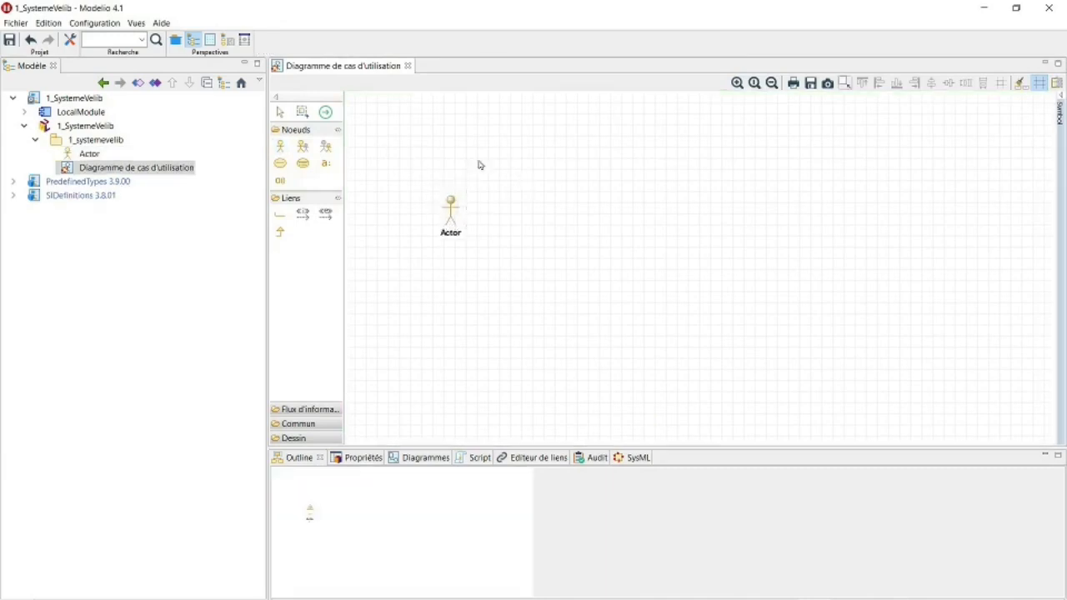
- Rename the diagram's actor as "Utilisateur"
double_click(452, 233)
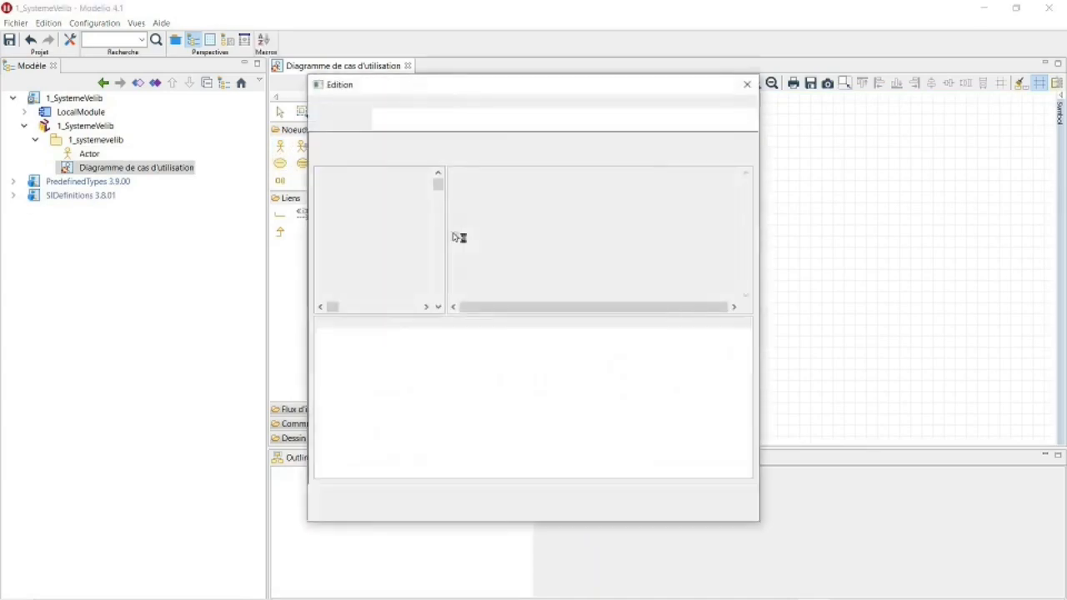
left_click(528, 188)
type("Utilisateur")
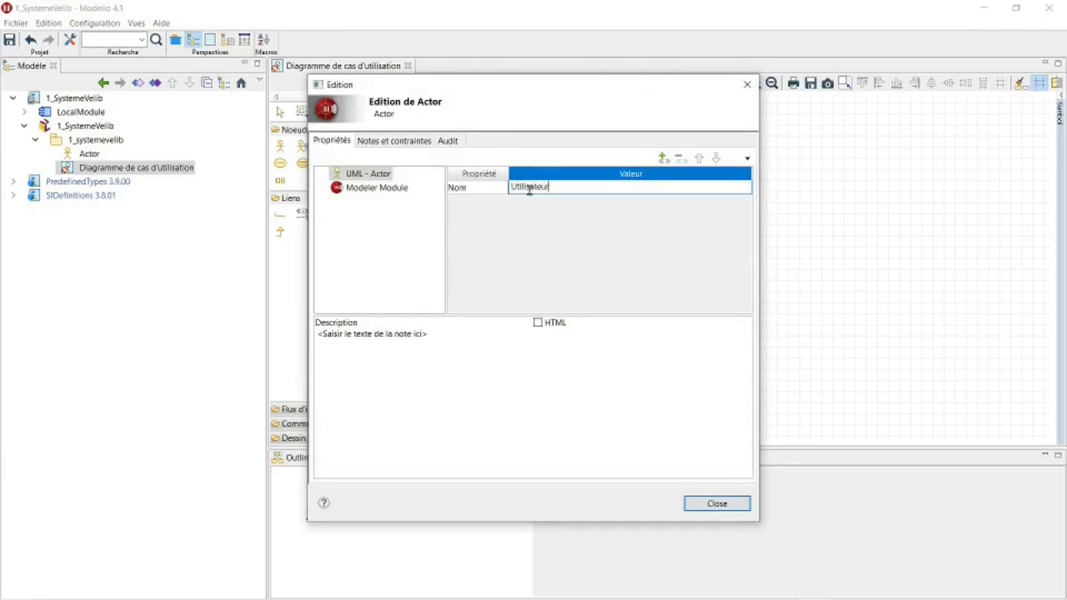
left_click(714, 502)
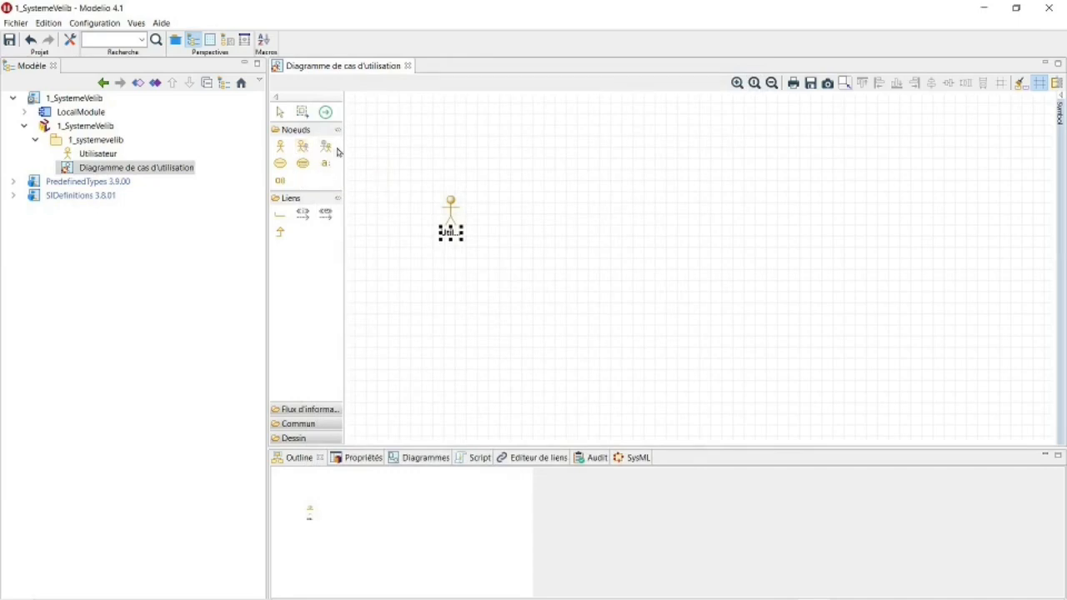
- Place a second actor on the far side of the use case diagram, opposite Utilisateur and slightly lower
left_click(280, 146)
left_click(823, 215)
left_click(844, 240)
left_click_drag(844, 239, 852, 243)
- Name the second actor "Systeme informatique centralisé"
double_click(850, 263)
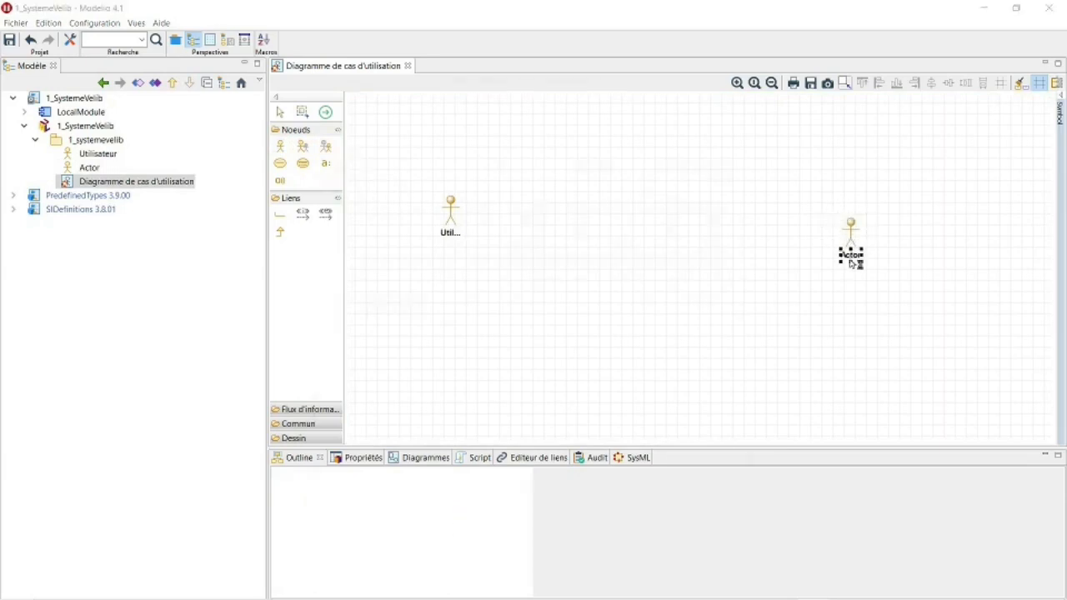
left_click(532, 188)
double_click(532, 188)
type("Syste")
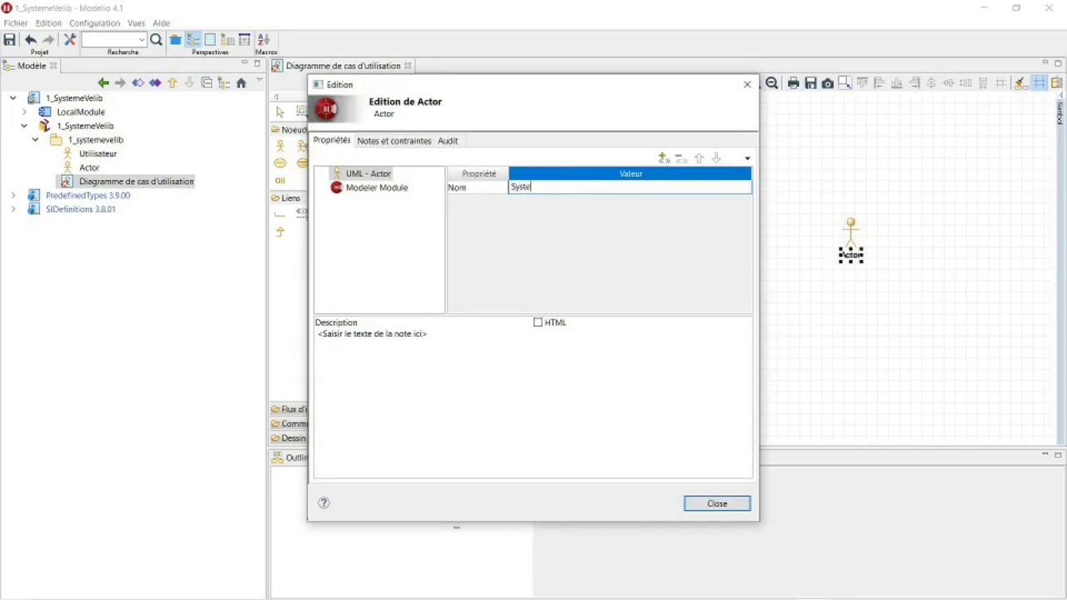
type("me informatique centralisé")
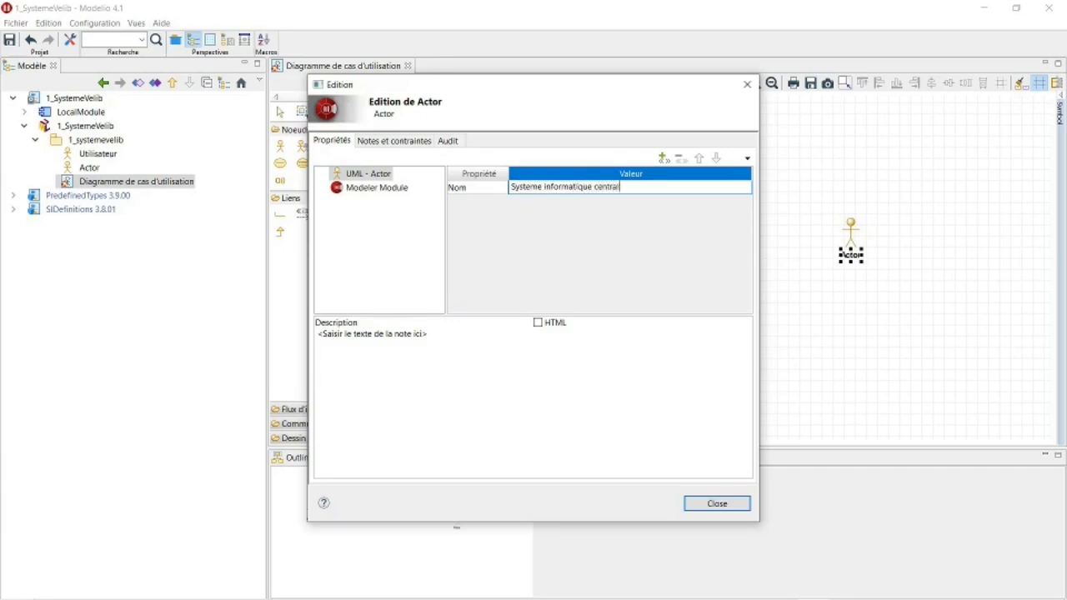
left_click(722, 505)
- Widen the Utilisateur actor's label so that its full name fits
left_click(460, 227)
left_click(457, 238)
left_click_drag(463, 234, 494, 239)
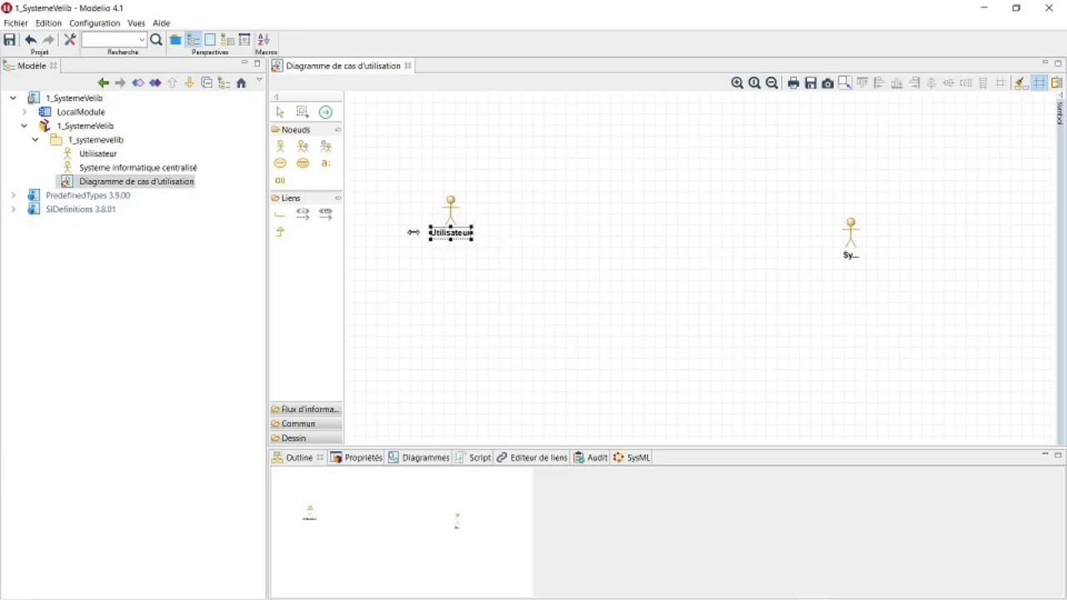
left_click(468, 298)
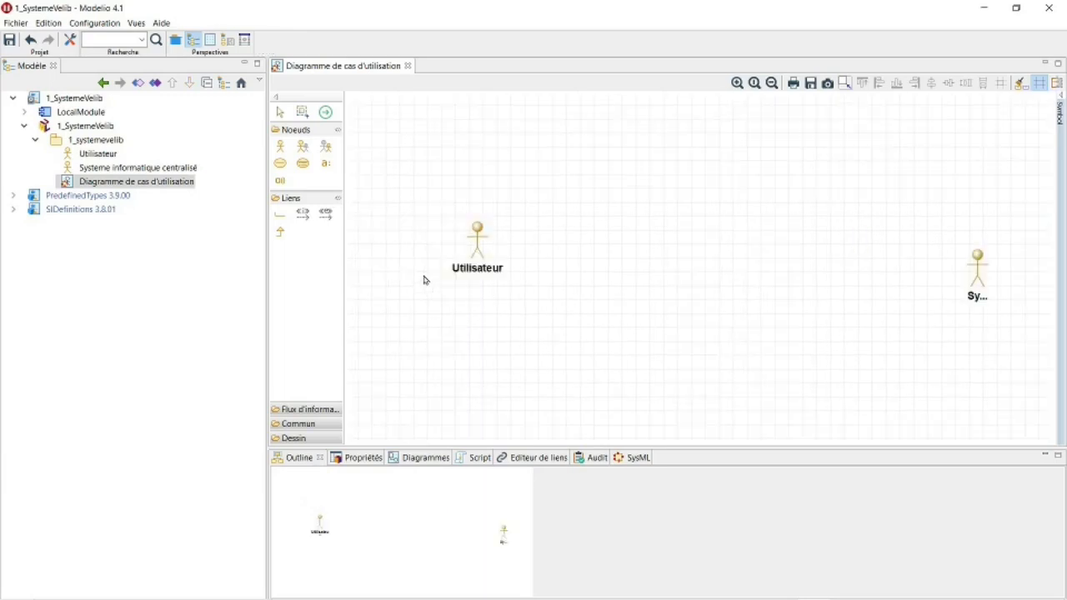
- Enlarge the Systeme informatique centralisé label to fit its full name on three lines, and move that actor higher and further right
left_click(847, 264)
left_click_drag(866, 267, 884, 275)
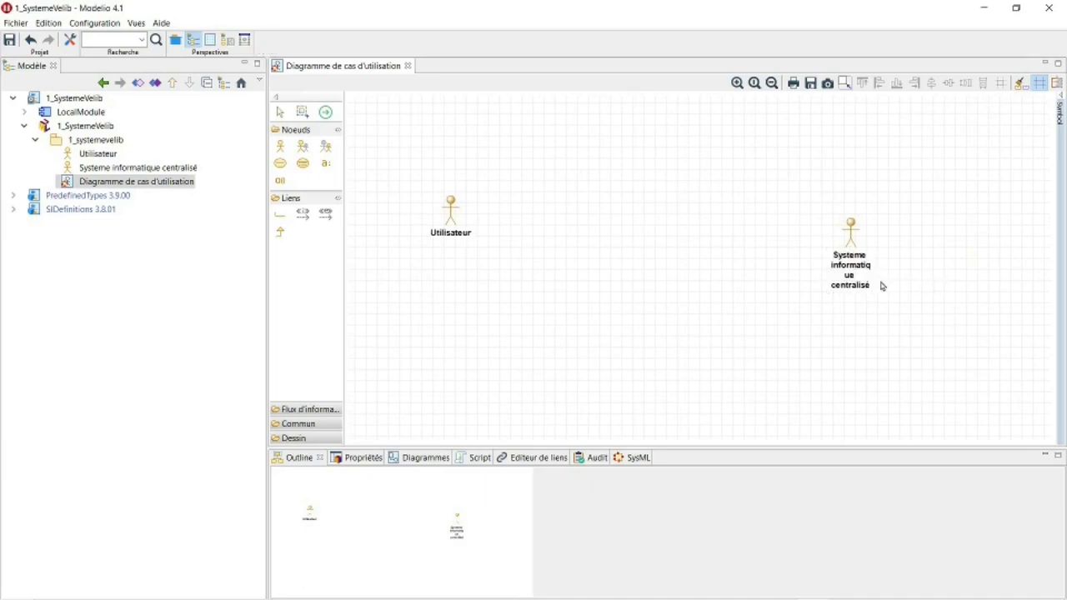
left_click_drag(891, 270, 929, 276)
left_click_drag(857, 233, 891, 177)
left_click(649, 222)
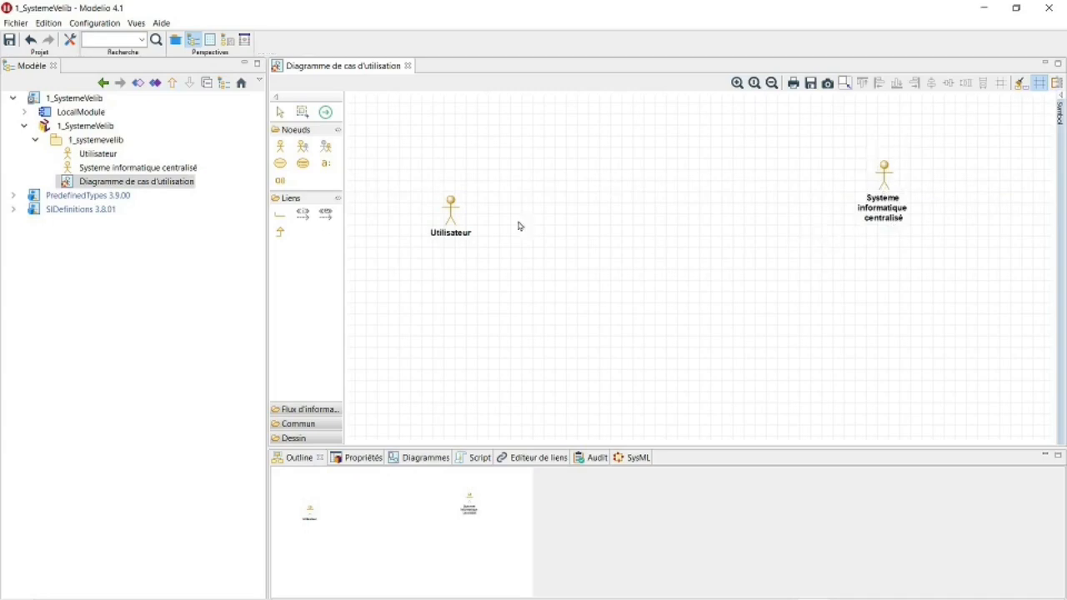
- Draw a use case ellipse between the two actors and shift it near the top of the diagram
left_click(284, 169)
left_click_drag(510, 148, 656, 194)
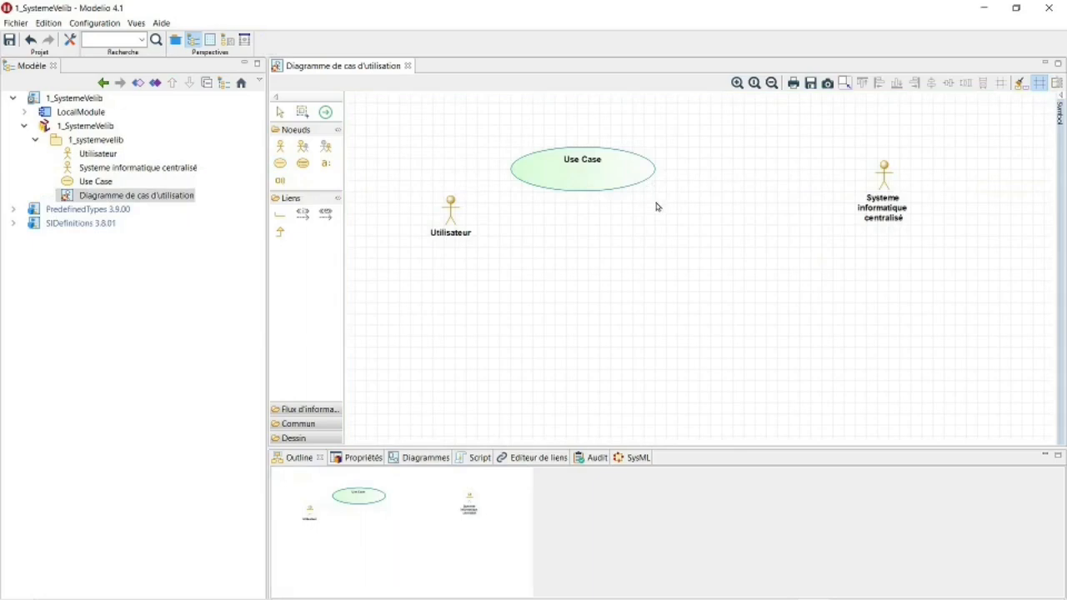
left_click_drag(579, 178, 656, 160)
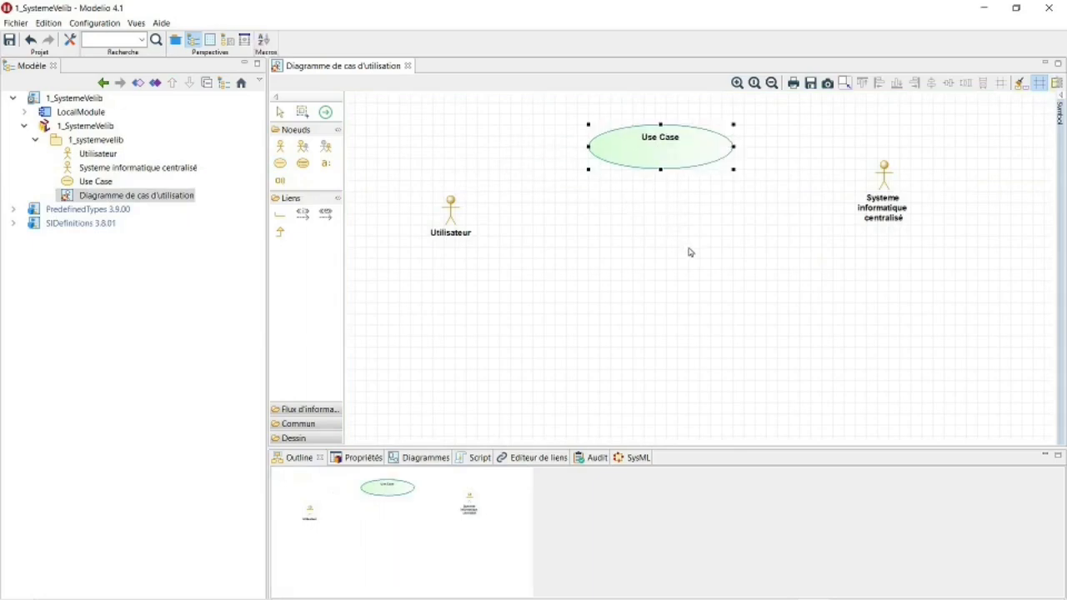
left_click(772, 304)
- Link the use case by associations to the Utilisateur actor and to the Systeme informatique centralisé actor
left_click(280, 213)
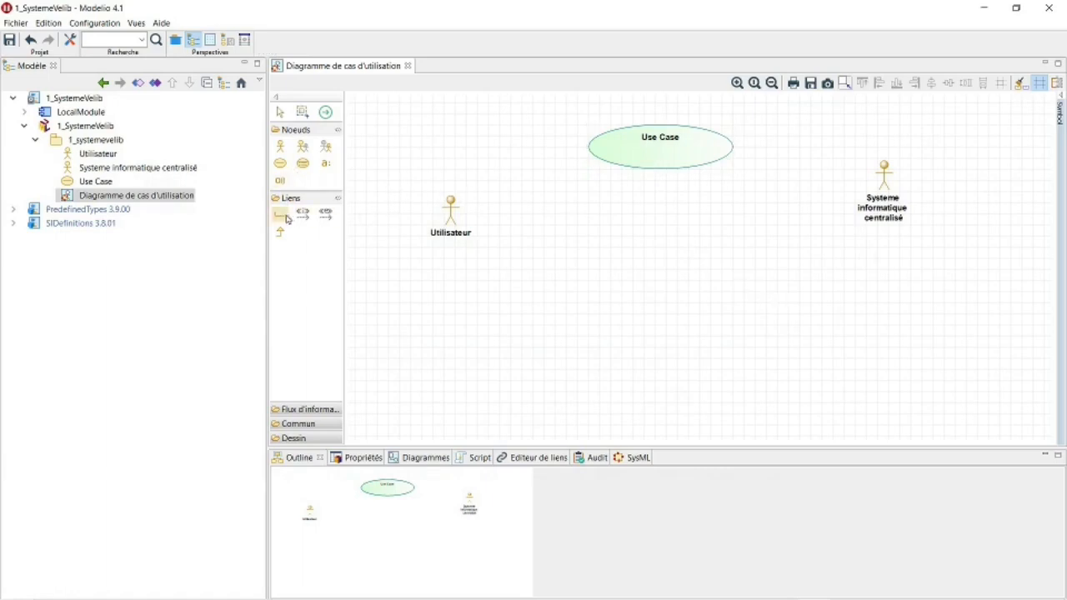
left_click(462, 215)
left_click(609, 161)
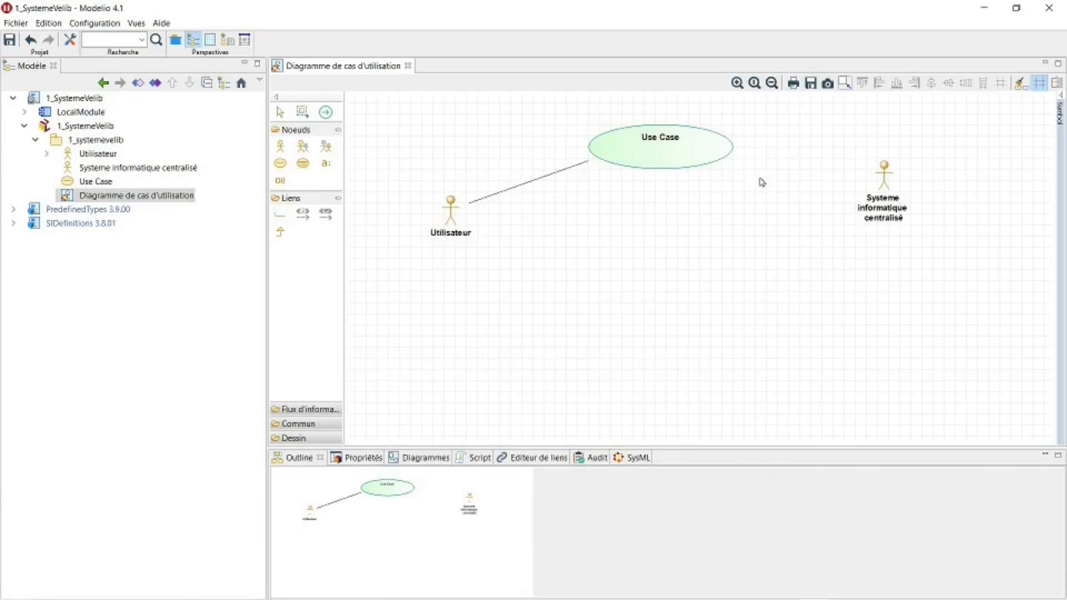
left_click(721, 158)
mouse_move(887, 188)
left_mouse_down()
mouse_move(763, 179)
mouse_move(886, 189)
left_mouse_up()
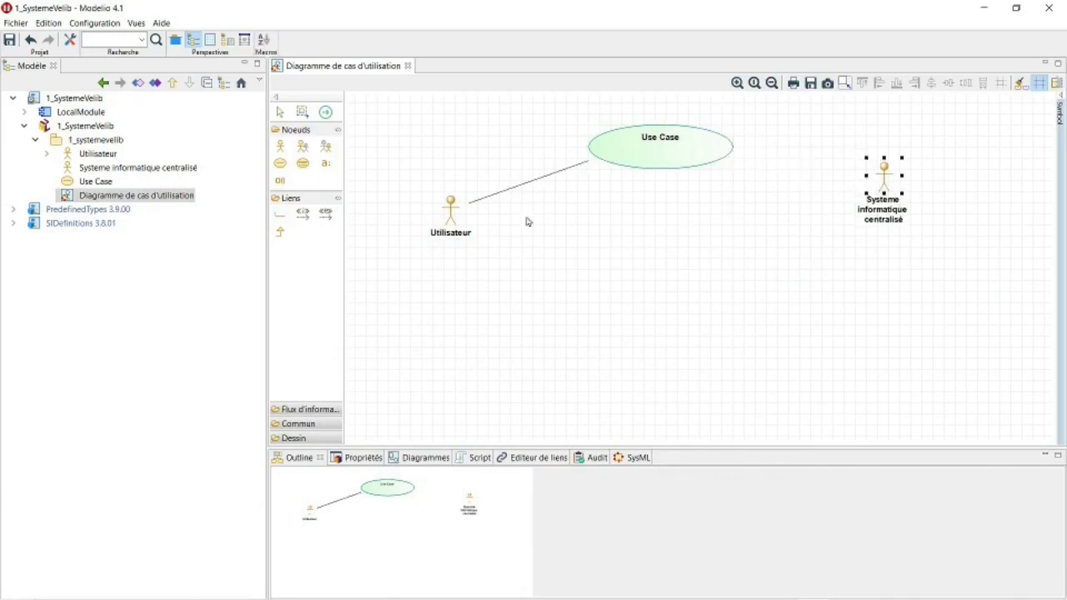
left_click(280, 213)
left_click(725, 151)
left_click(889, 186)
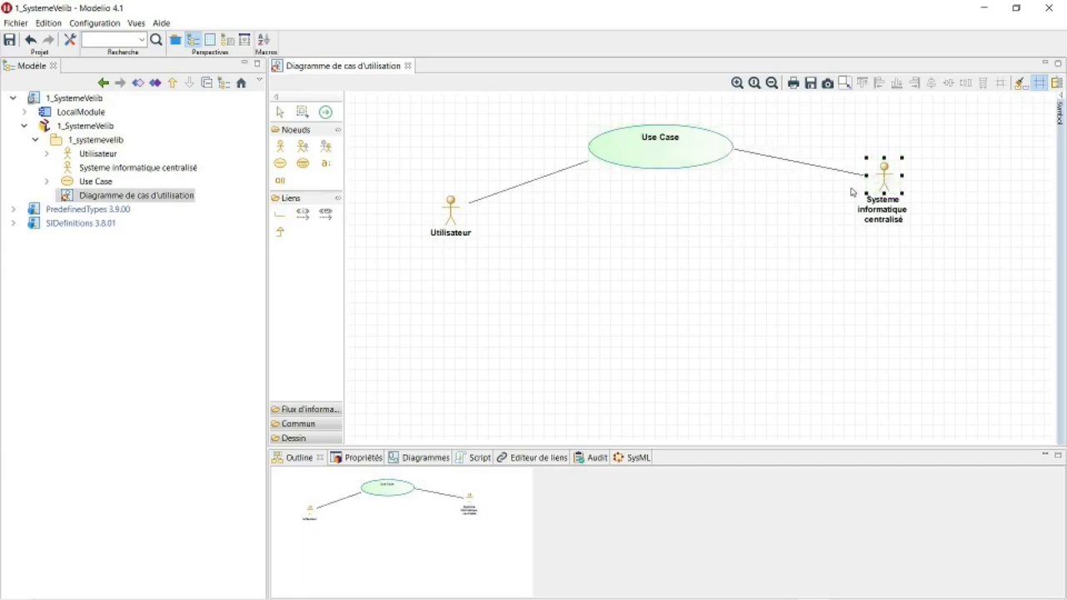
- Rename the use case as "S'abonner"
double_click(659, 141)
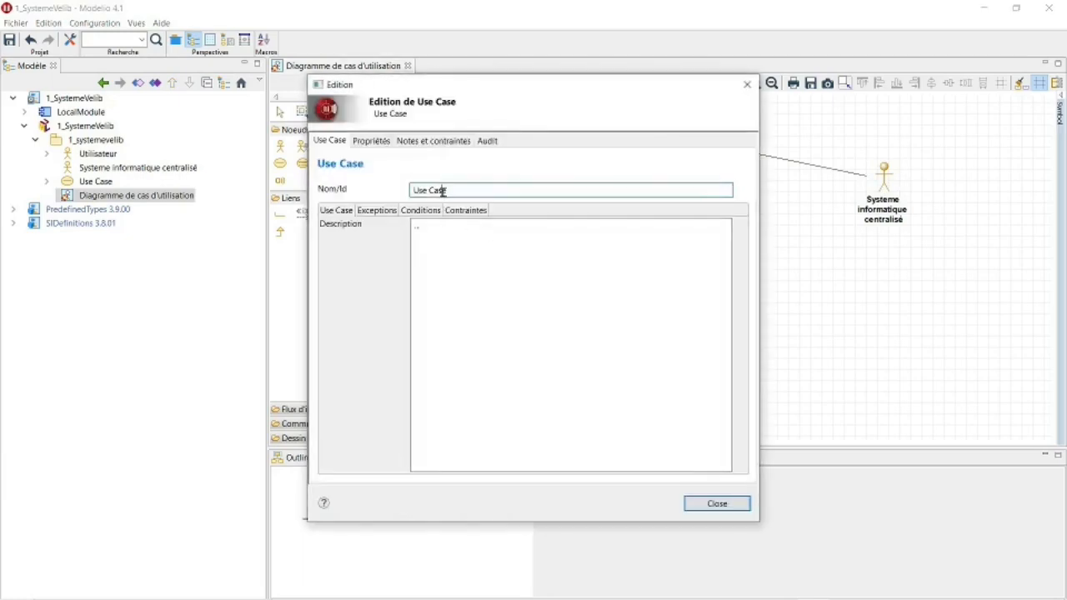
left_click_drag(462, 190, 393, 198)
type("S'abonner")
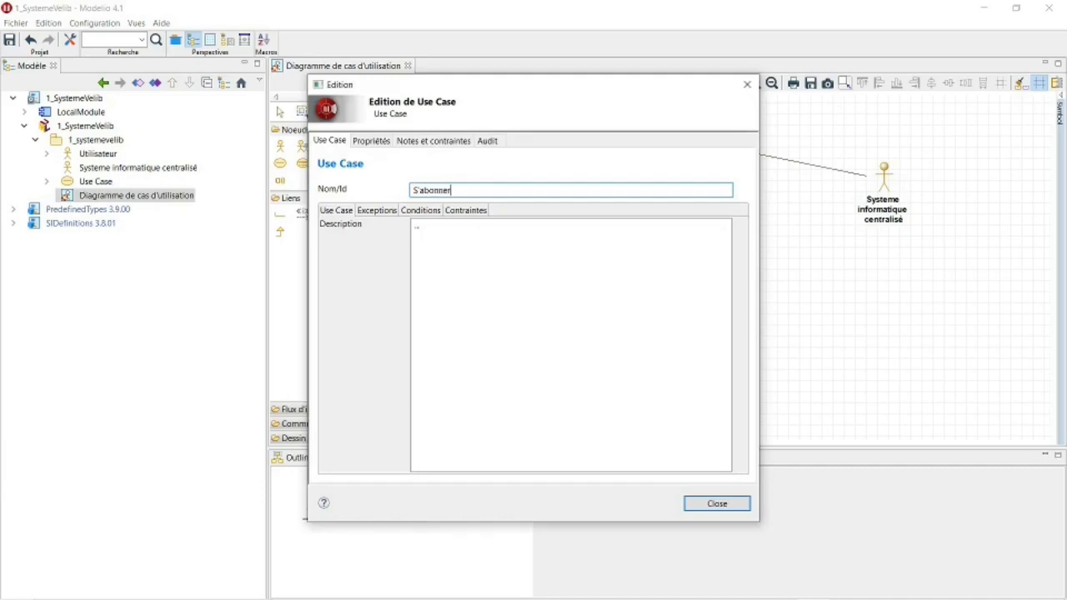
left_click(715, 503)
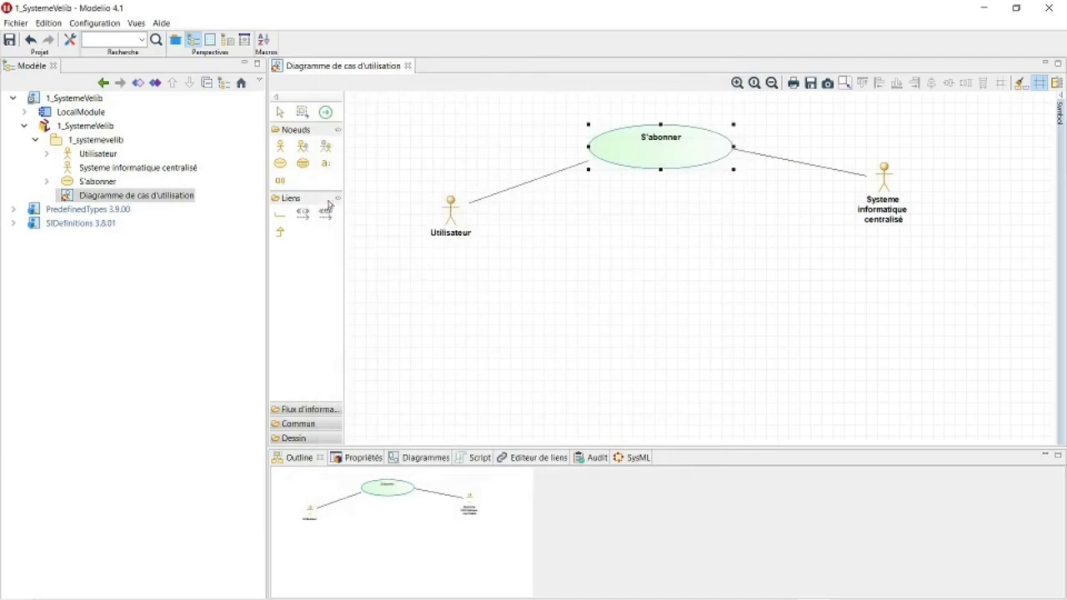
- Attach a note to the S'abonner use case, placed to its upper right
left_click(325, 409)
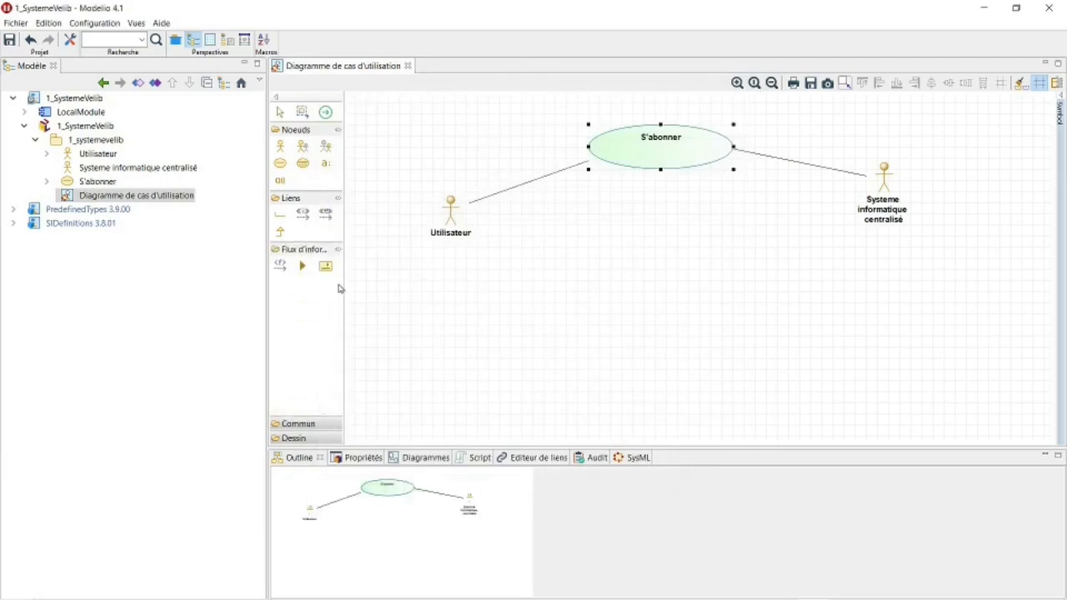
left_click(308, 424)
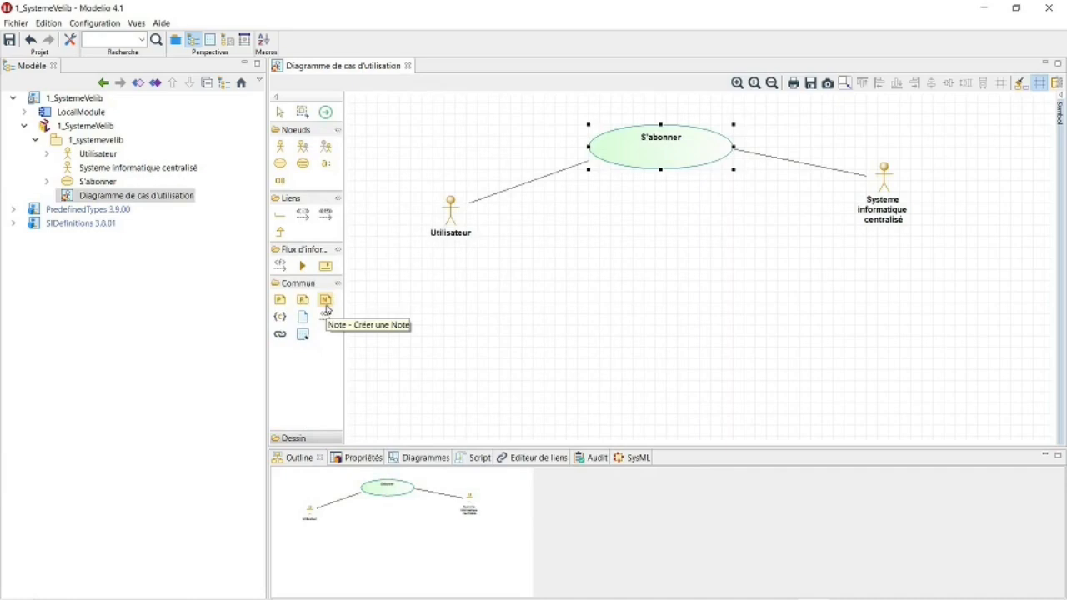
left_click(325, 306)
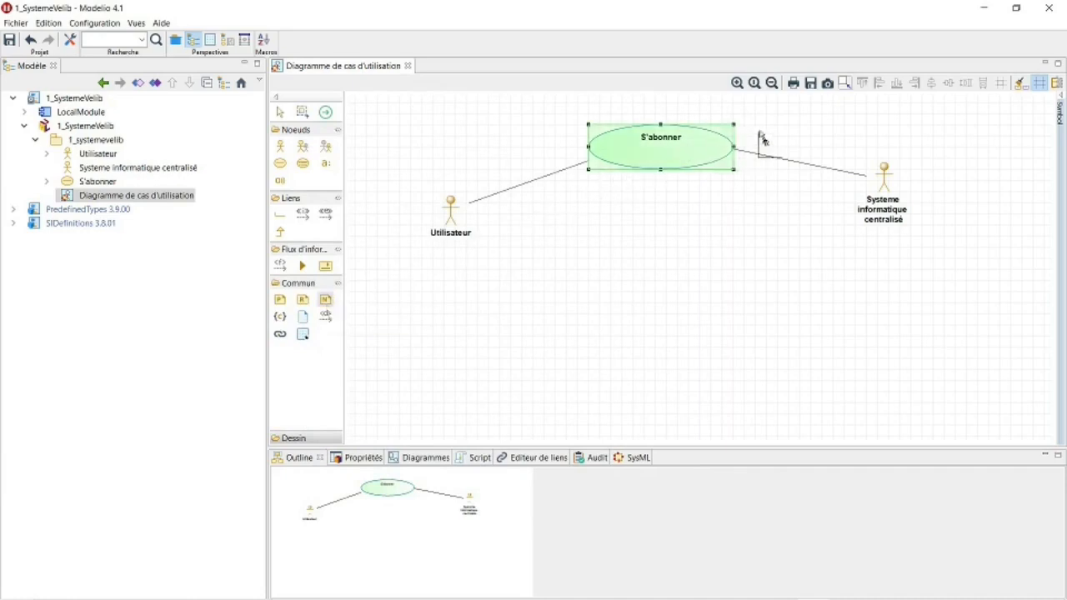
left_click(796, 131)
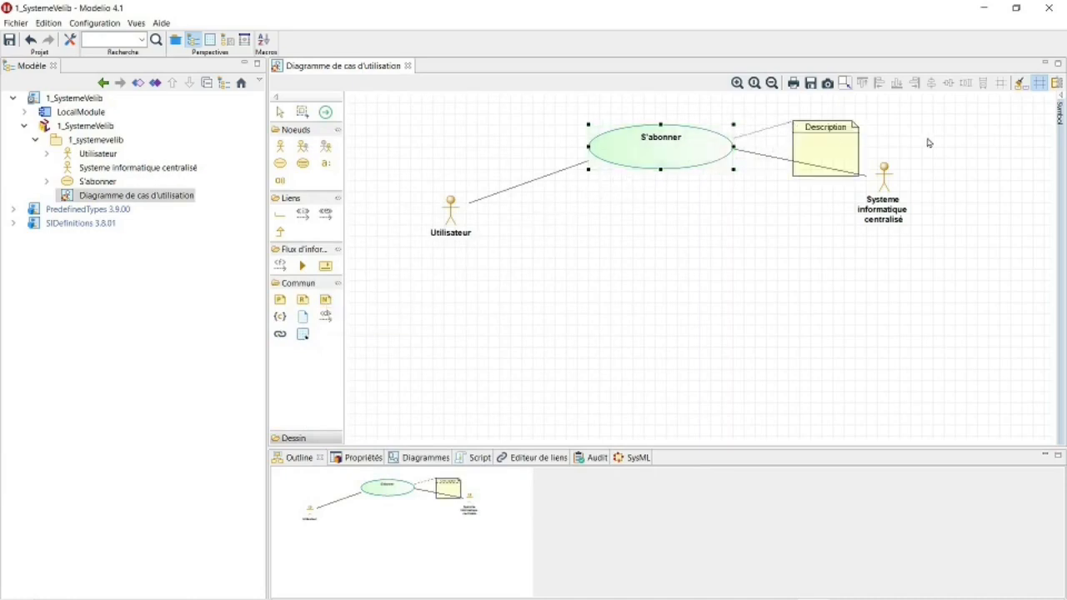
- Rearrange the diagram by lowering the Systeme informatique centralisé actor and S'abonner use case and raising the note clear of the association
left_click_drag(885, 187, 917, 232)
left_click_drag(681, 162, 670, 196)
left_click_drag(831, 145, 833, 134)
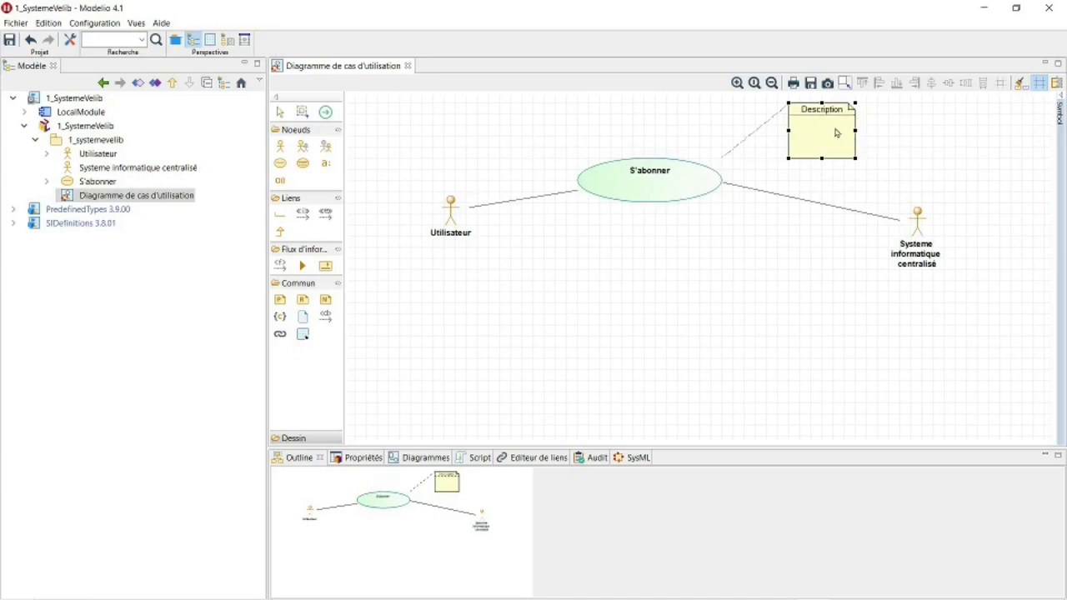
- Enter "Abonement minimum de 1 à 7 jours" as the note's text and widen the note slightly
double_click(835, 131)
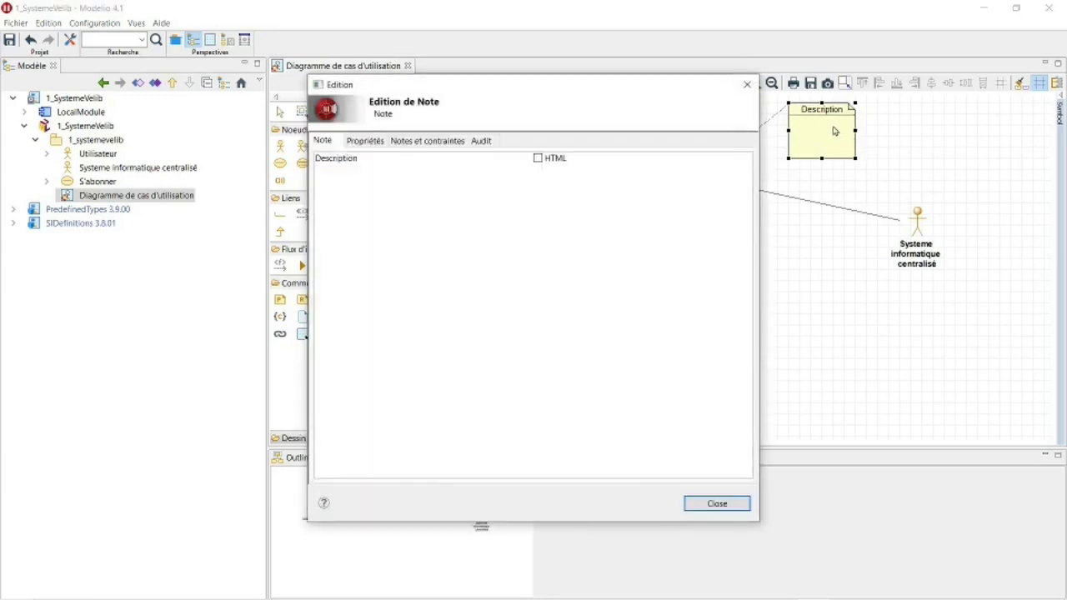
left_click(373, 187)
type("A")
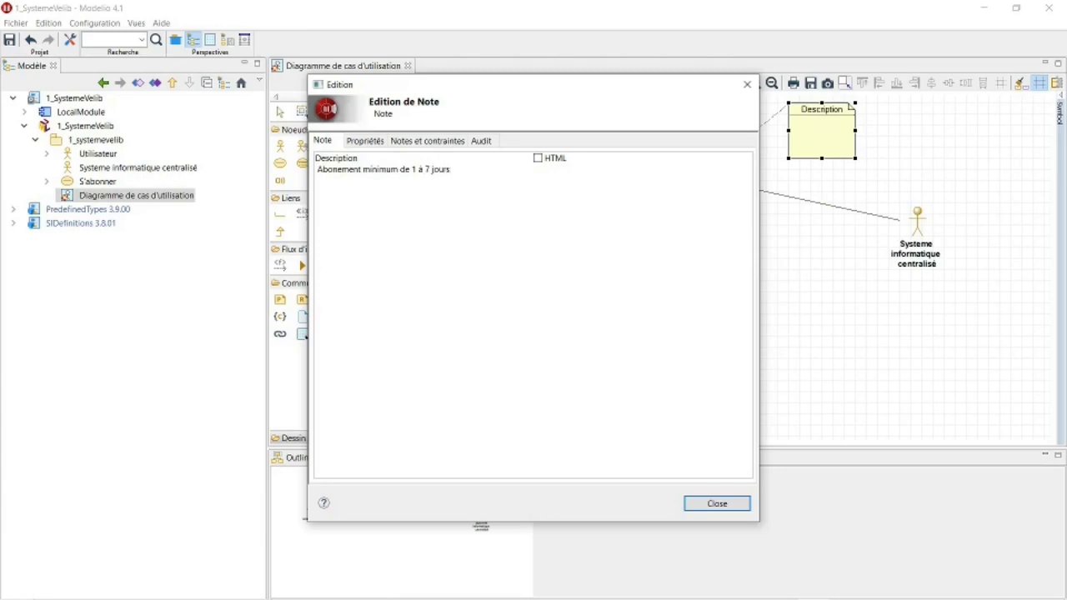
left_click(718, 506)
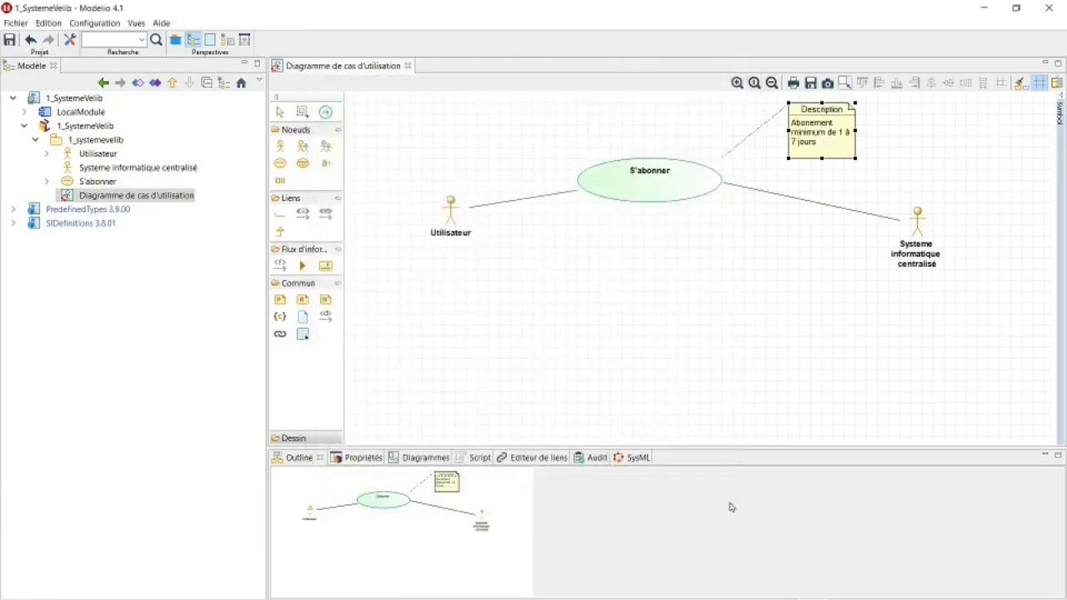
left_click_drag(855, 160, 867, 162)
left_click(944, 384)
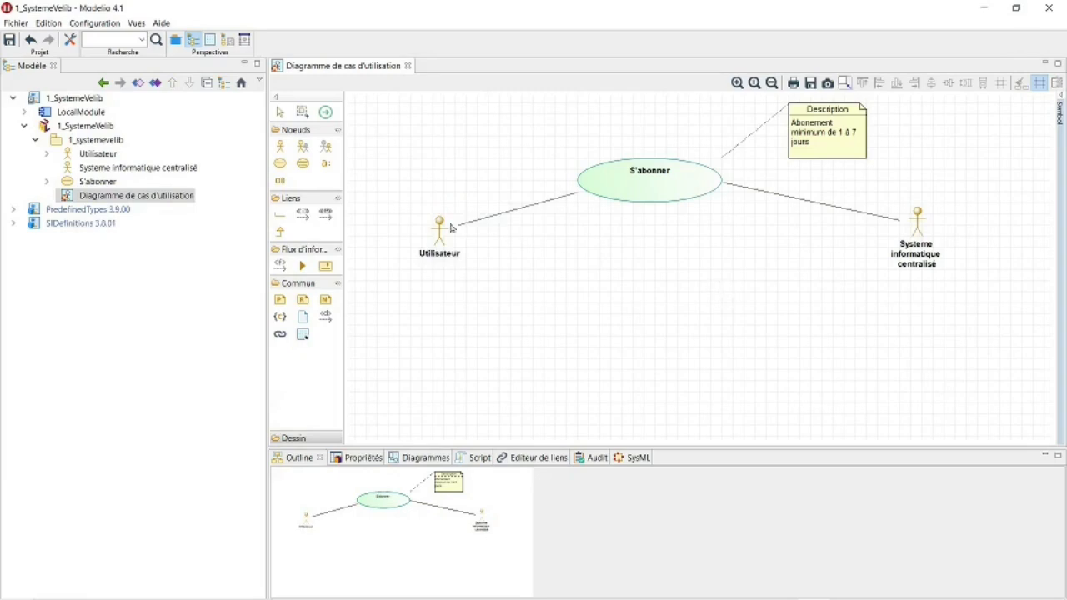
- Draw a second use case below S'abonner and add an include link from it to S'abonner
left_click(282, 167)
left_click_drag(567, 270, 678, 314)
left_click(743, 323)
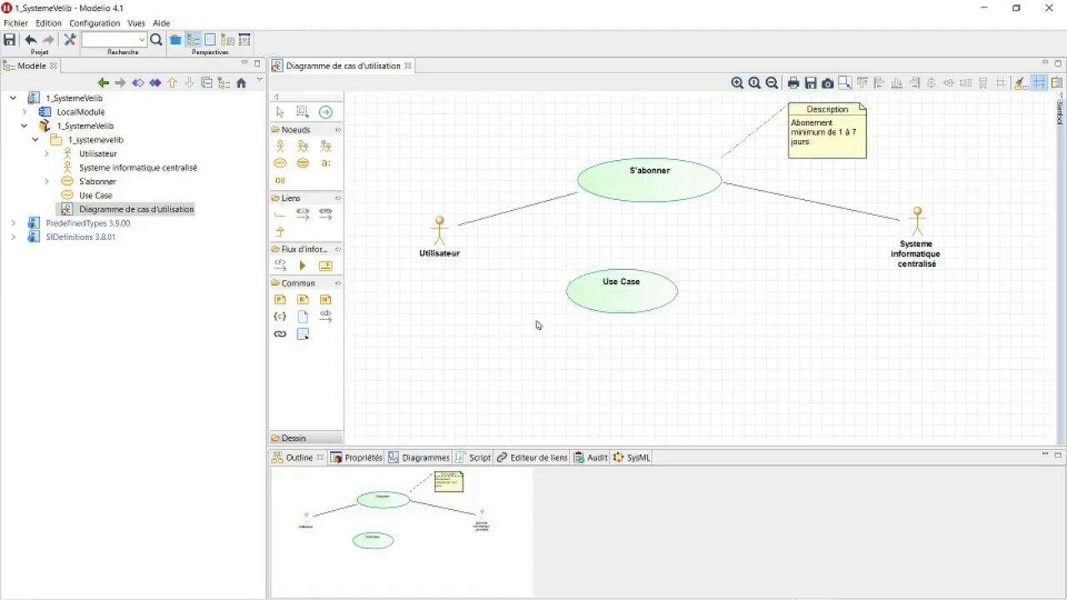
left_click(303, 215)
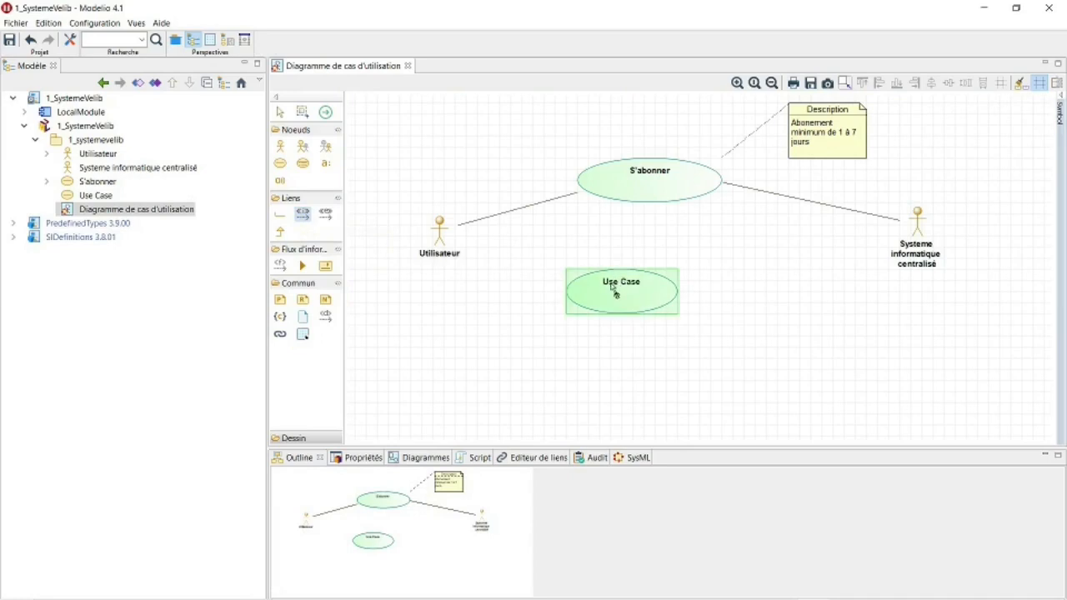
left_click(614, 289)
left_click(626, 198)
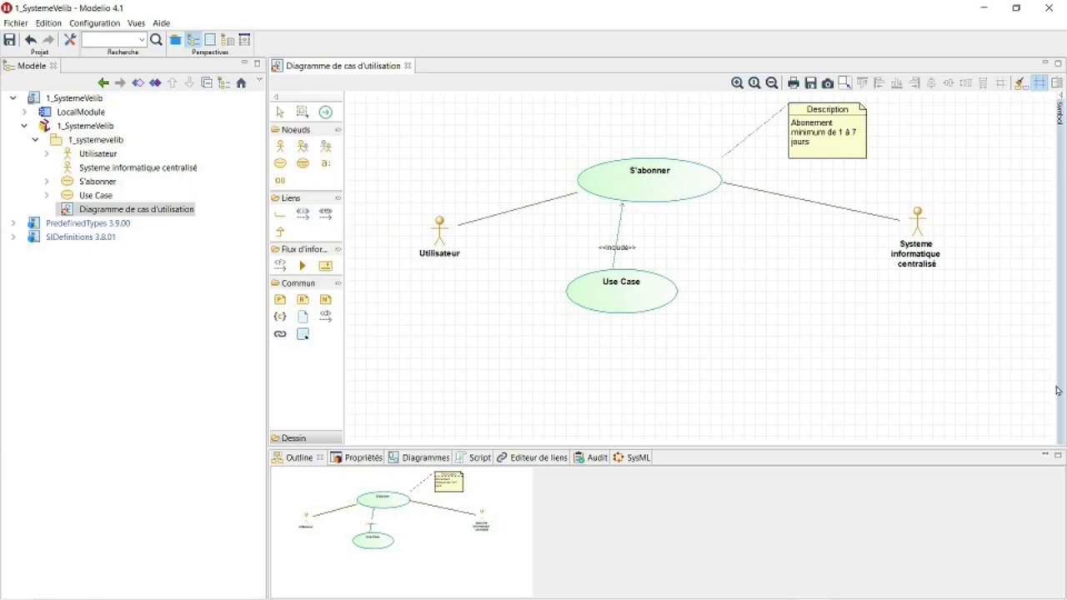
- Create a SysML Architect sequence diagram in the 1_systemevelib package, keeping the default name Diagramme de séquence
right_click(106, 143)
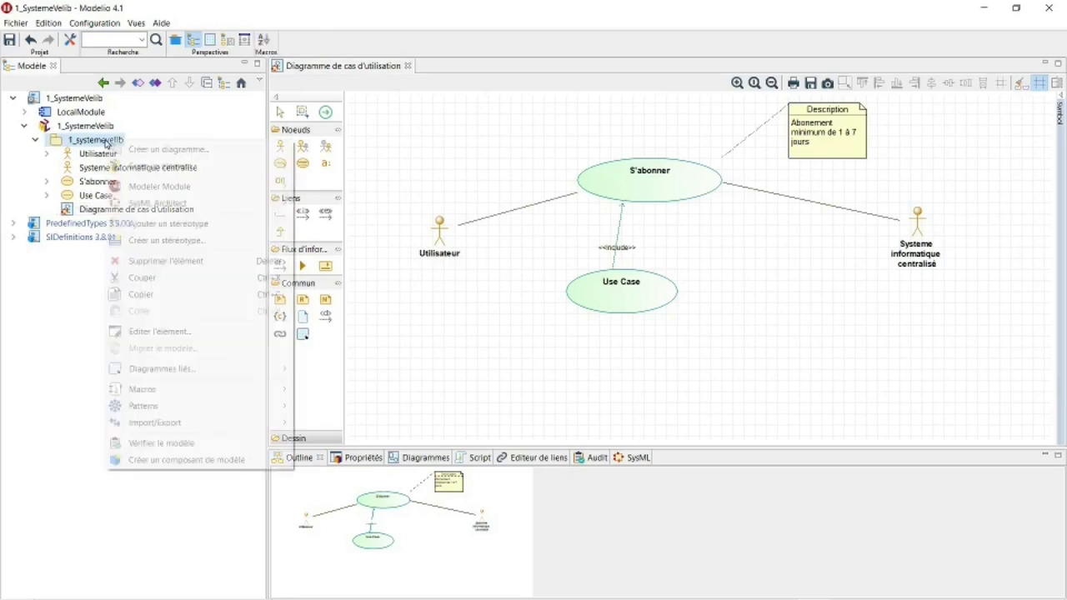
left_click(141, 151)
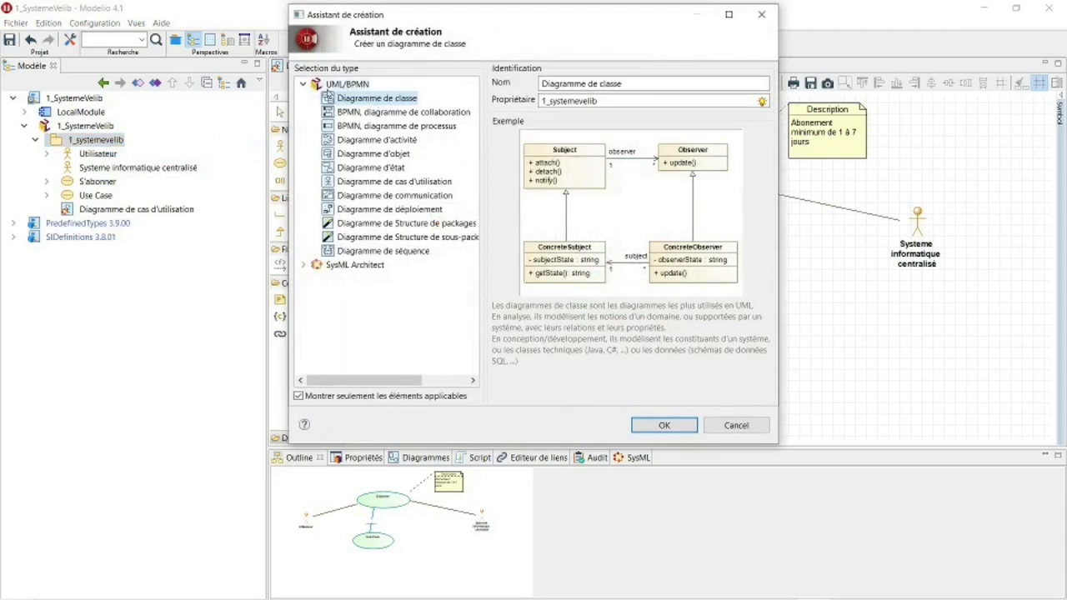
left_click(305, 85)
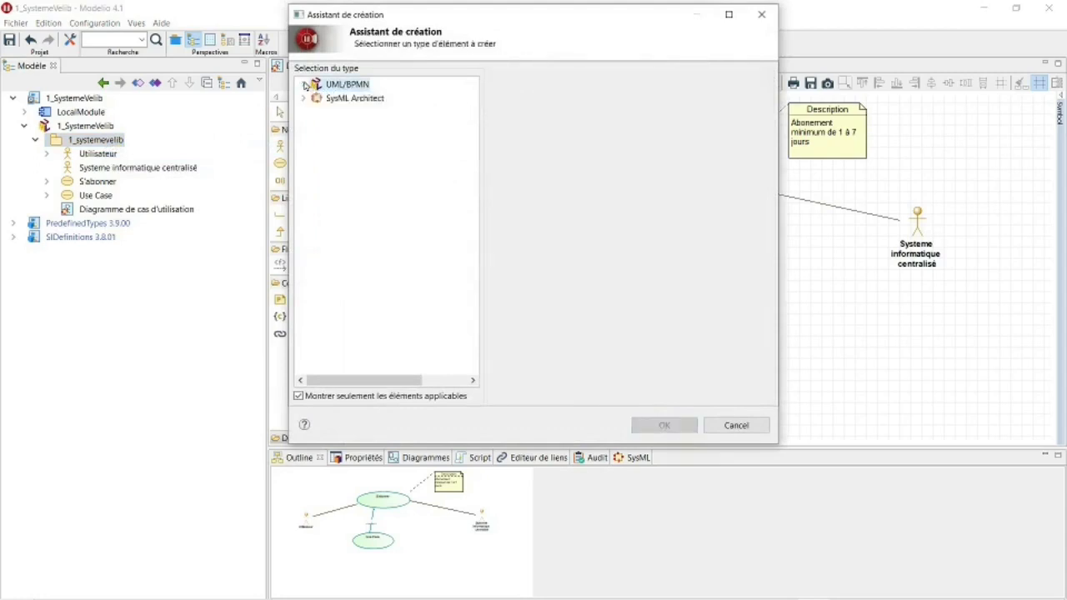
left_click(305, 99)
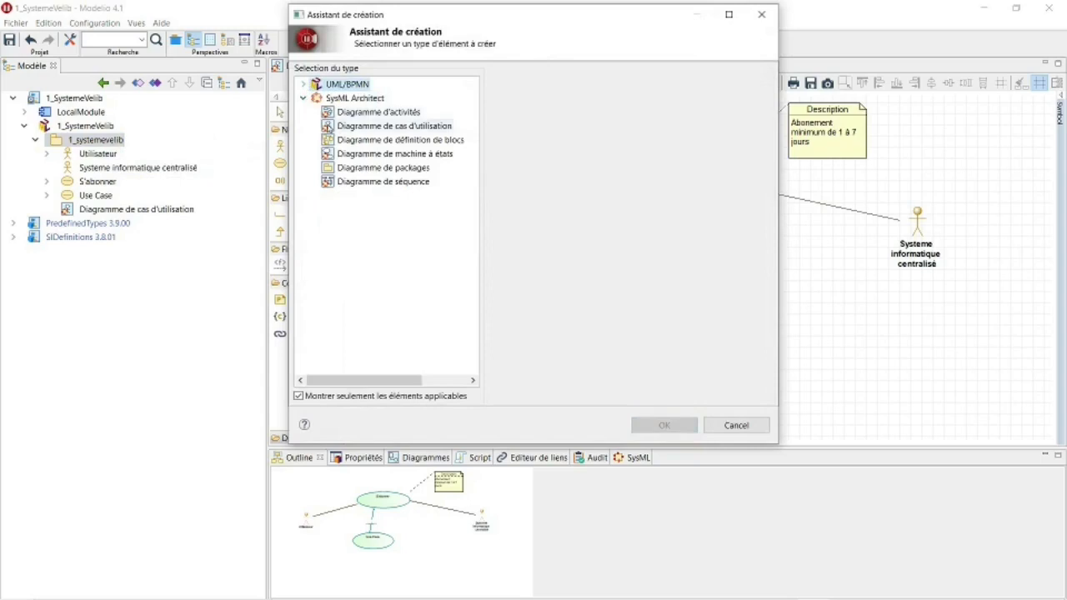
left_click(377, 183)
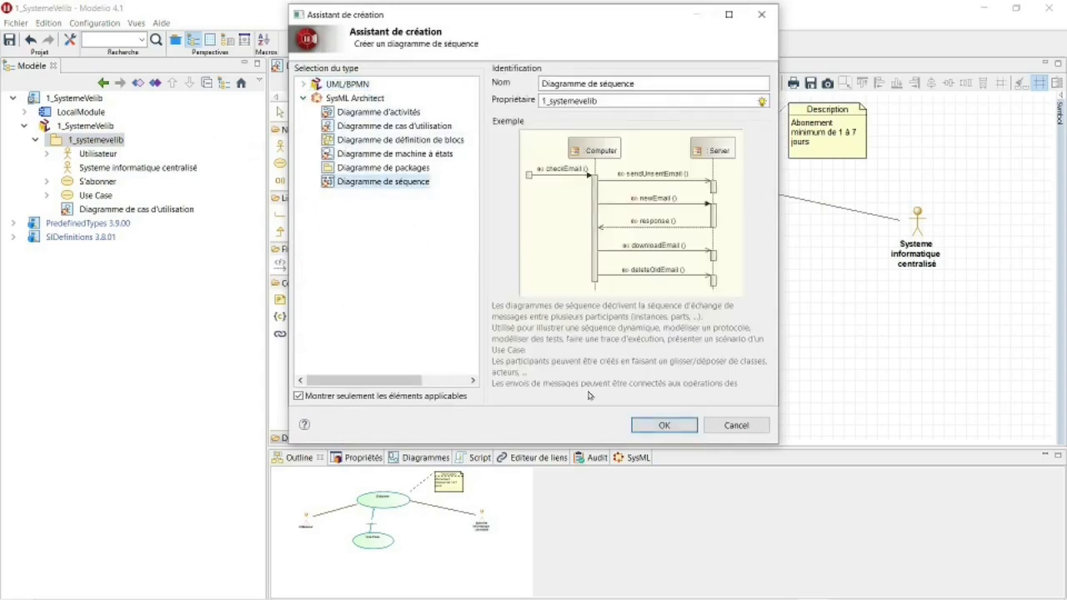
left_click(664, 426)
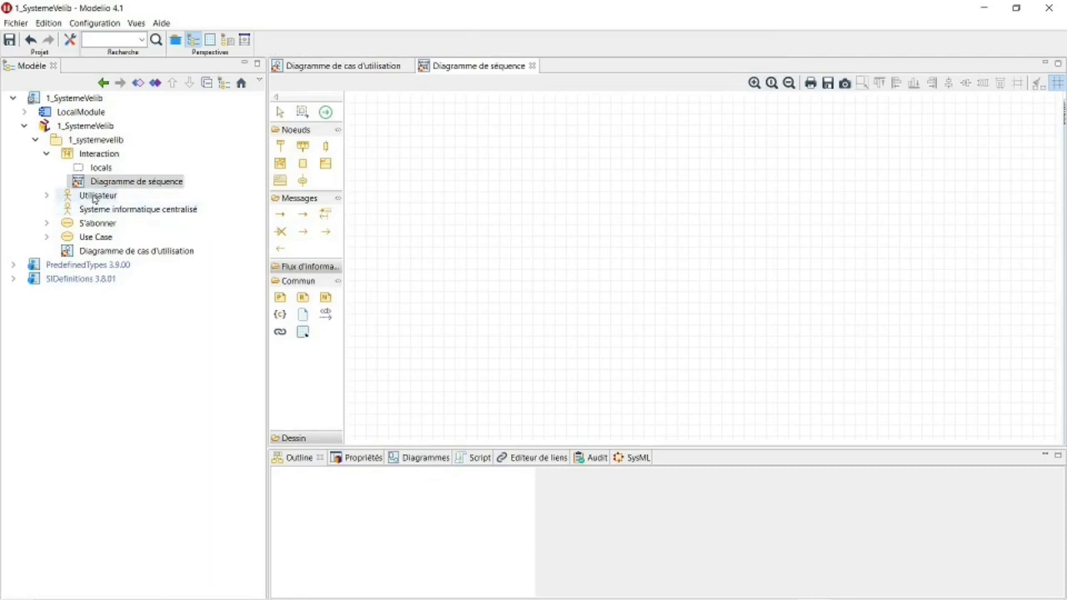
- Place the Utilisateur and Systeme informatique centralisé actors as lifelines at opposite ends of the sequence diagram, leaving room between them
left_click_drag(94, 199, 402, 129)
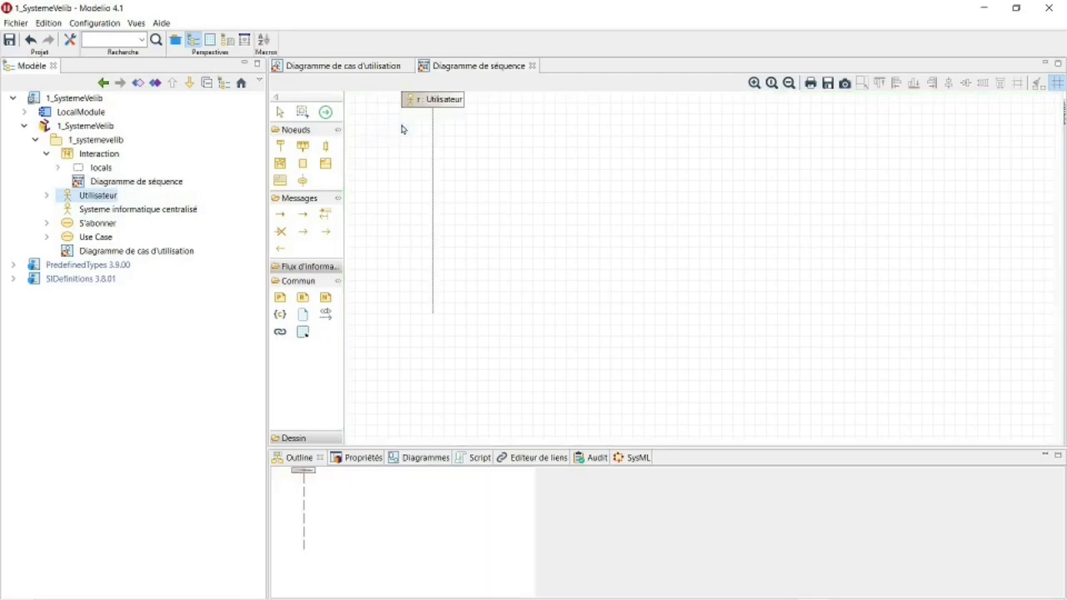
left_click_drag(197, 208, 925, 115)
left_click_drag(985, 100, 911, 102)
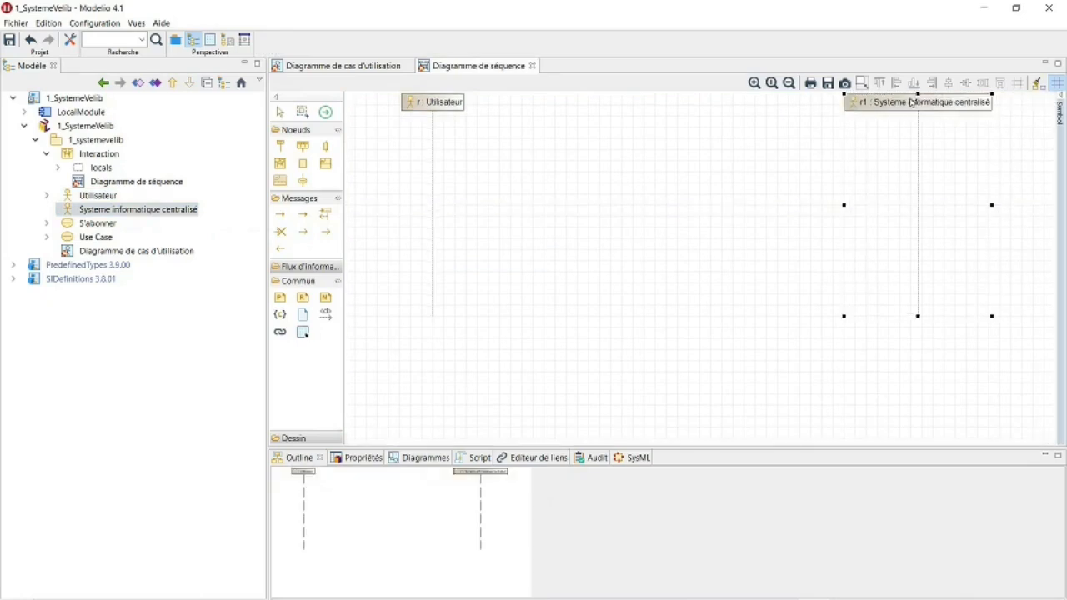
- Add a lifeline just right of Utilisateur and name it "Ecran de station et commande locale"
left_click(282, 150)
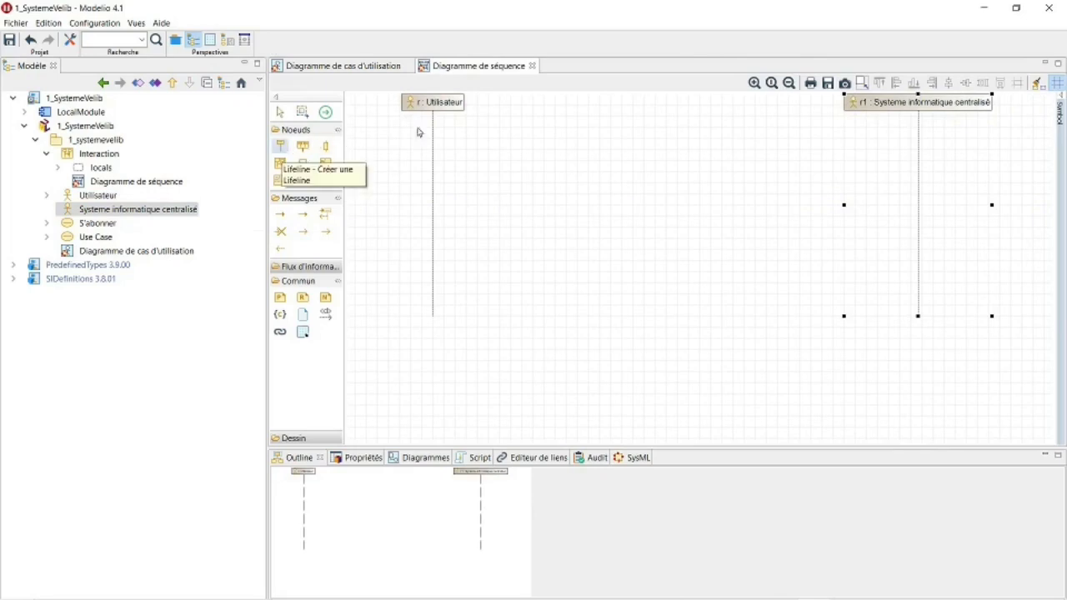
left_click(529, 111)
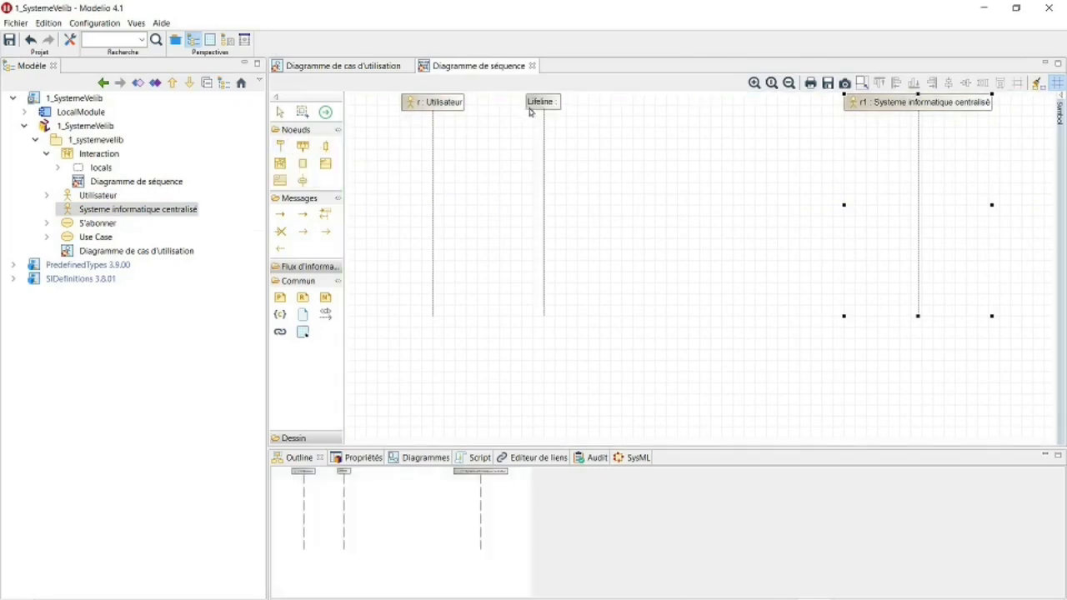
left_click_drag(547, 107, 538, 107)
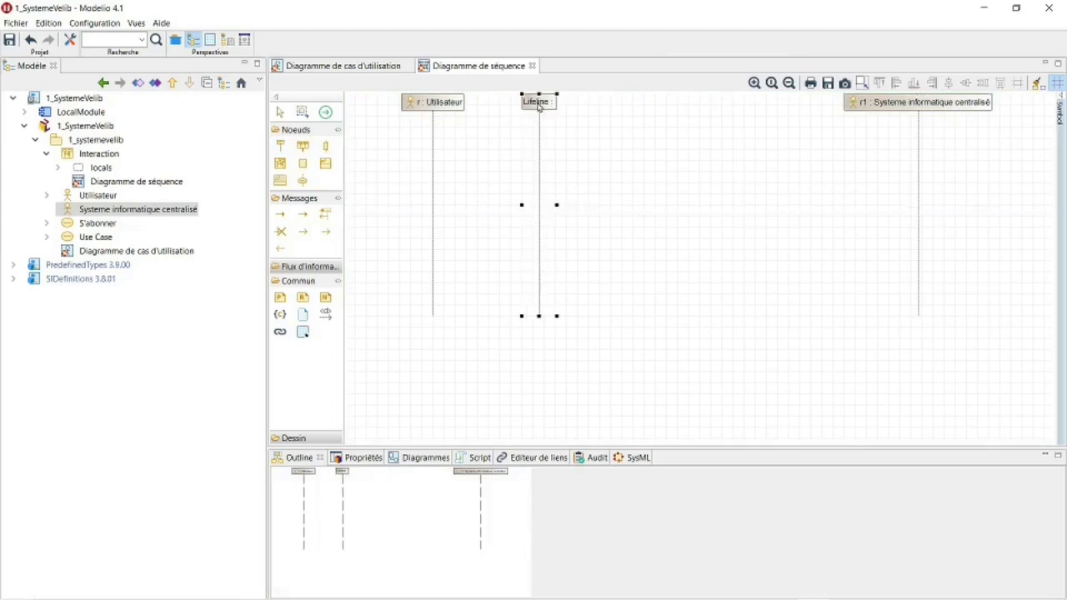
double_click(539, 101)
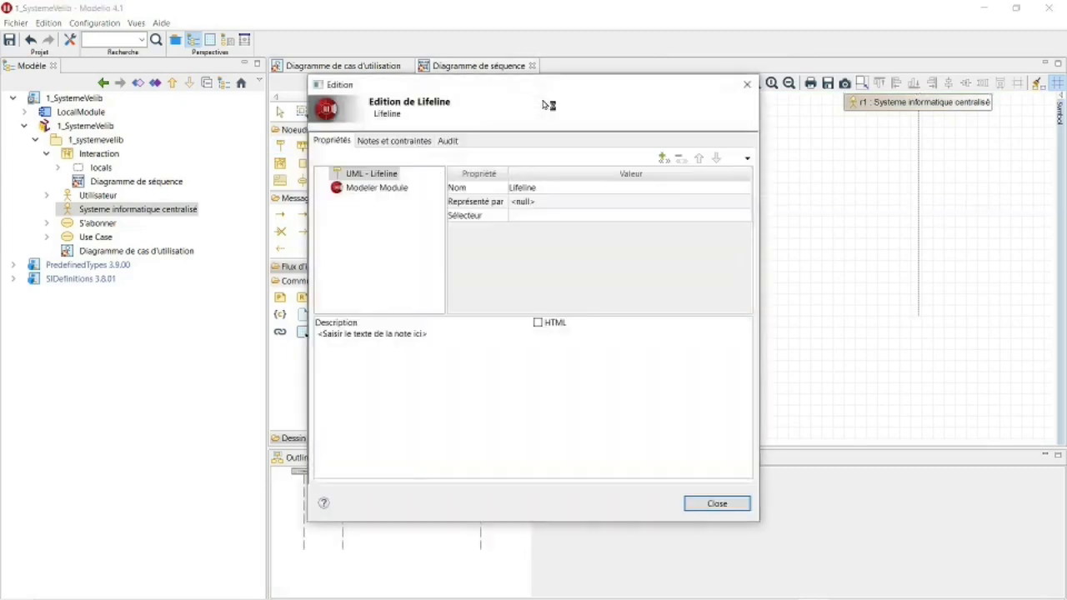
left_click(529, 187)
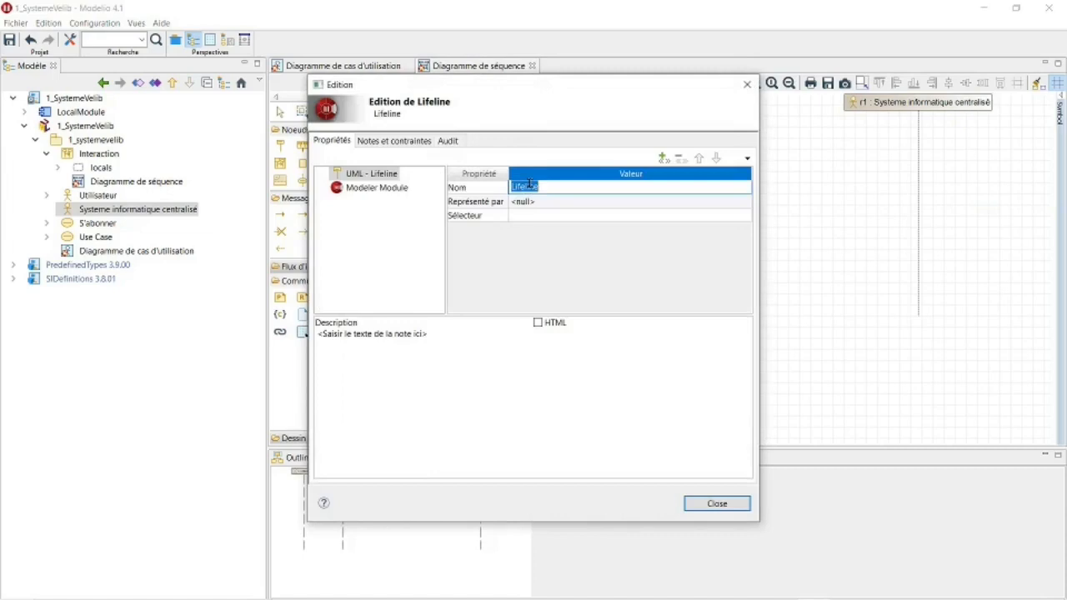
type("Ecran de station et commande local")
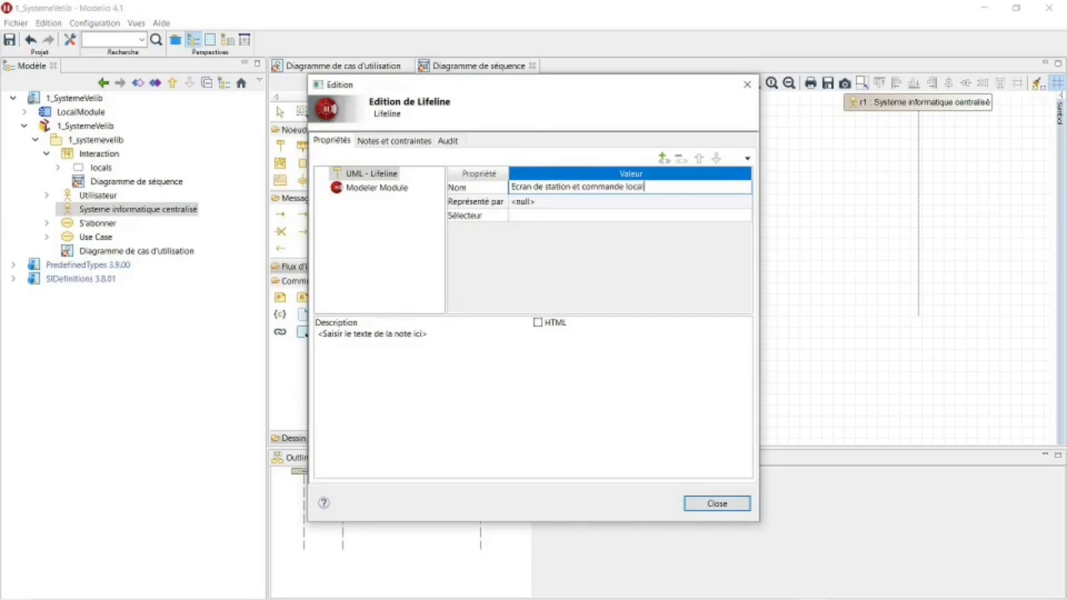
left_click(711, 502)
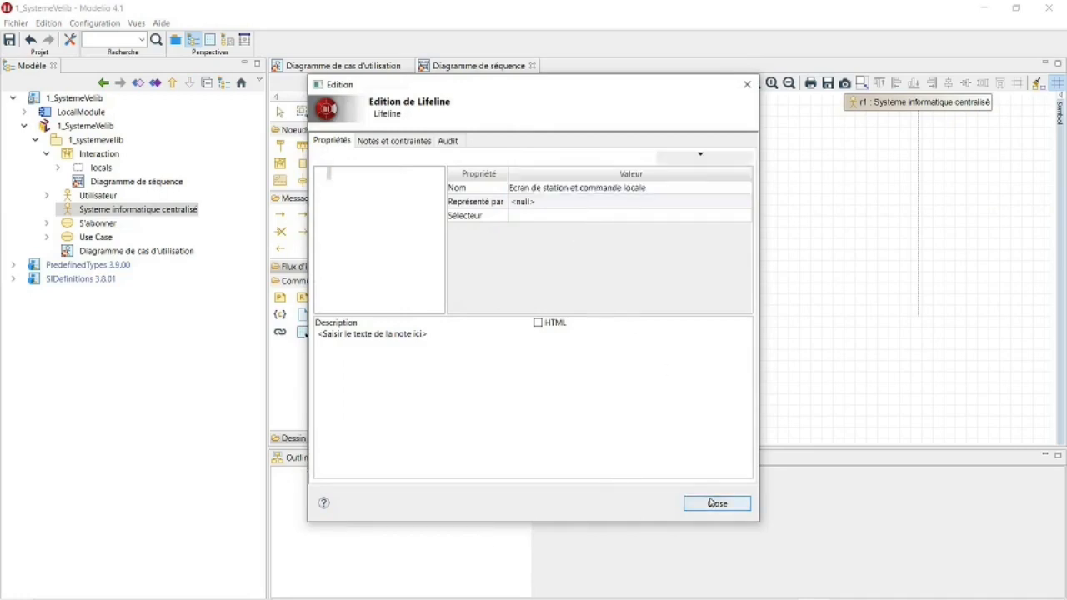
- Rename the Utilisateur actor as toto in the use case diagram and check its lifeline in the sequence diagram
left_click(365, 66)
left_click(432, 257)
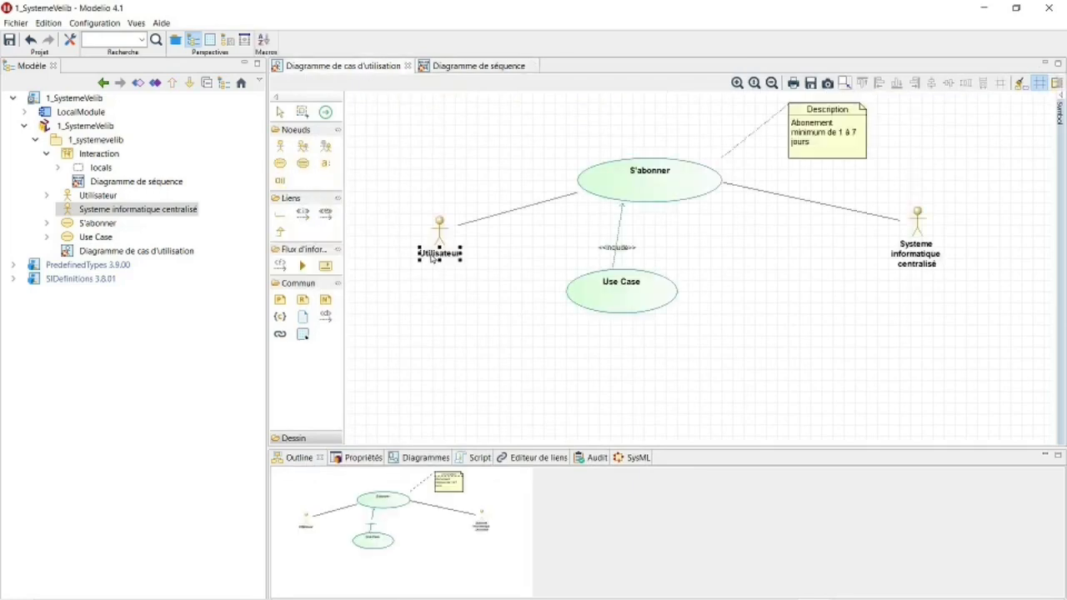
double_click(432, 257)
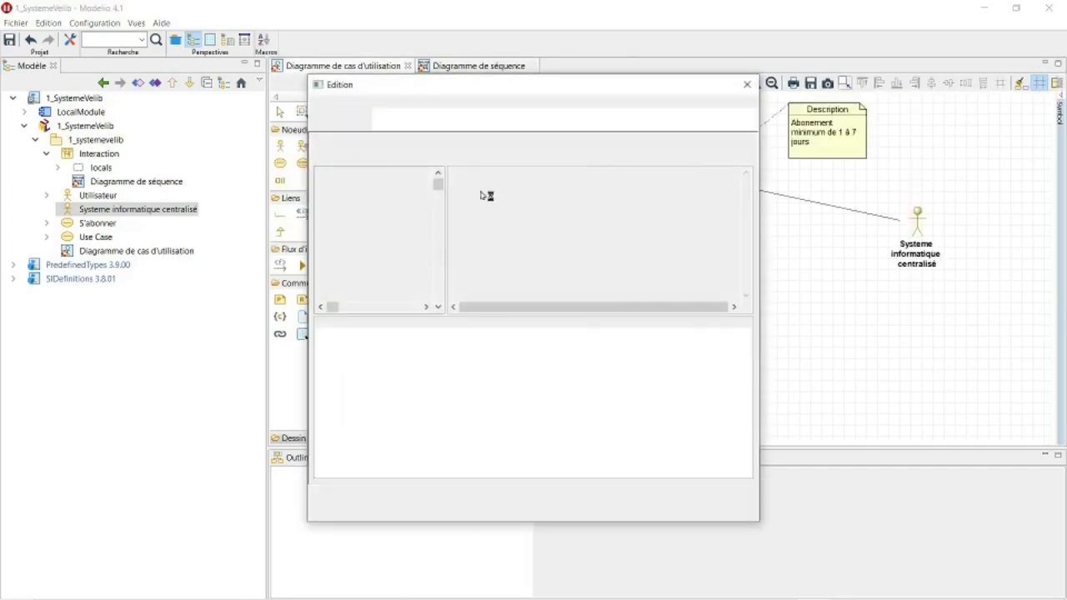
left_click(525, 188)
key("BackSpace")
left_click(715, 503)
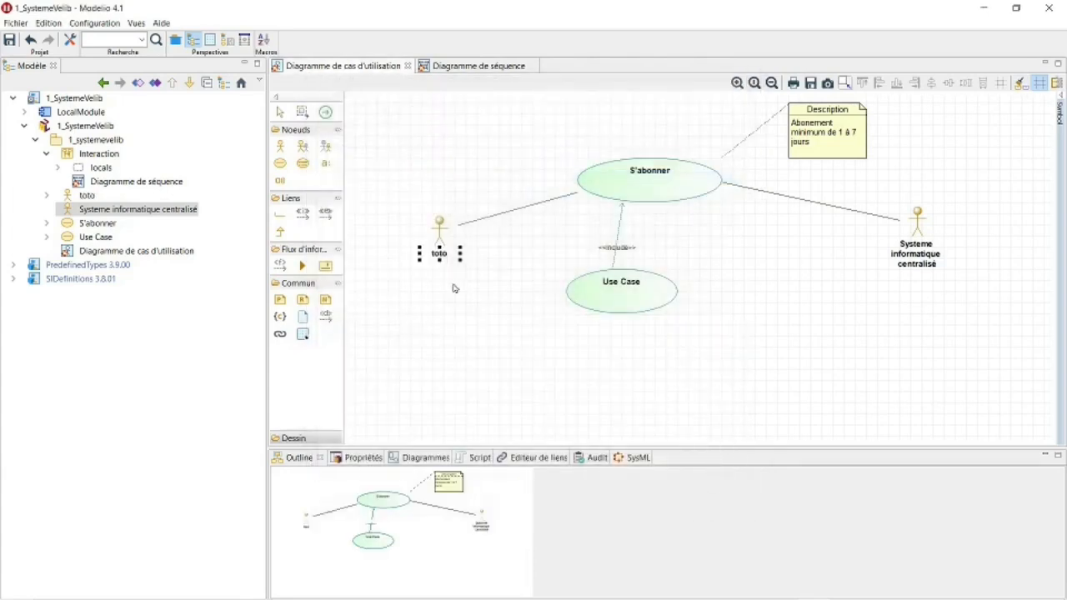
left_click(483, 67)
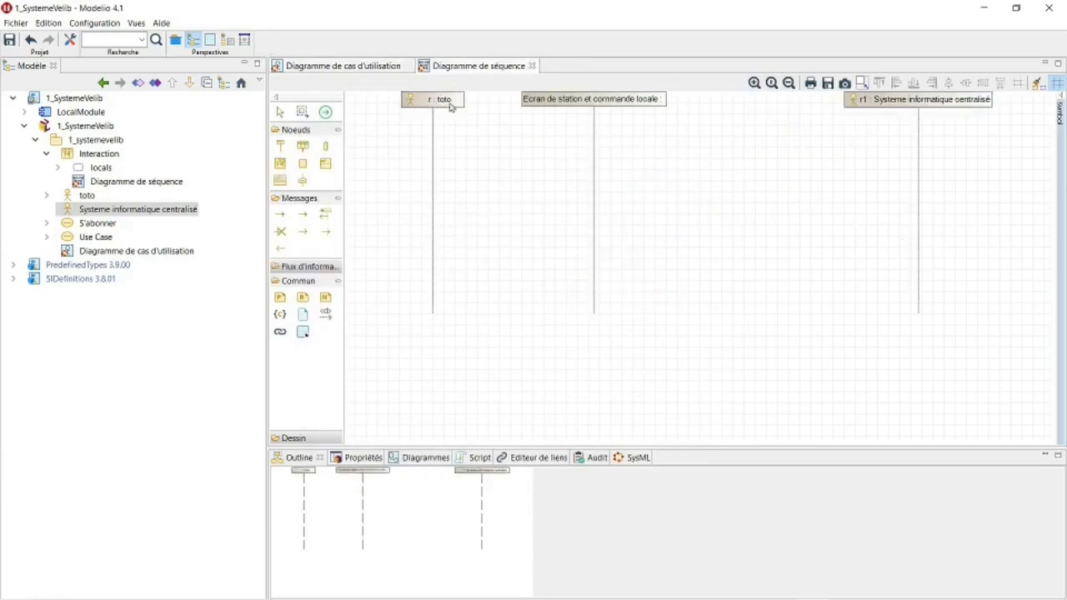
- Rename the toto actor as Utilisateur in the use case diagram and return to the sequence diagram
left_click(348, 67)
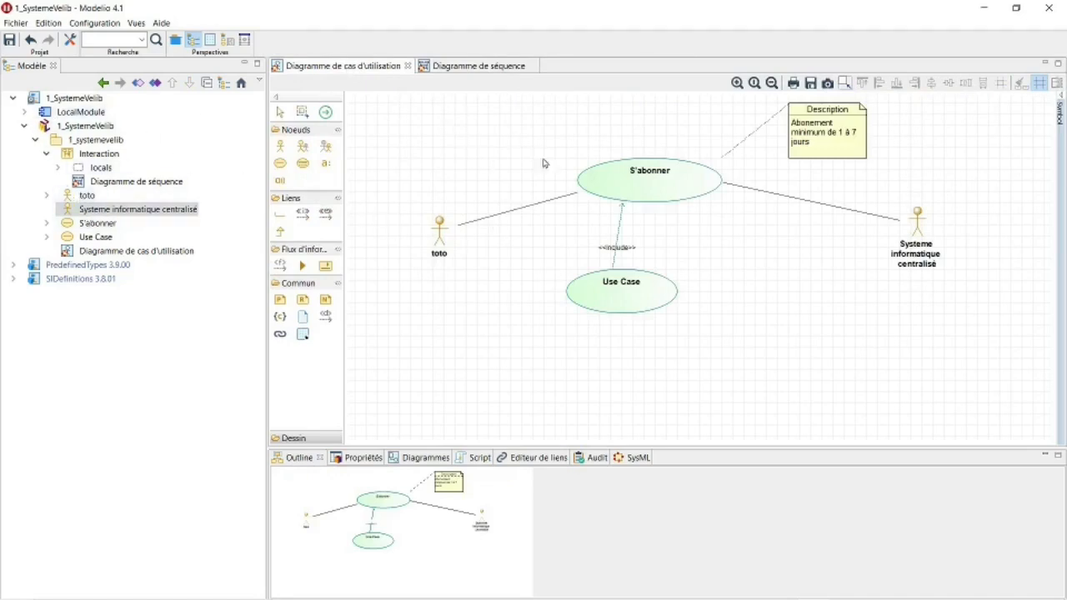
double_click(438, 255)
left_click(539, 189)
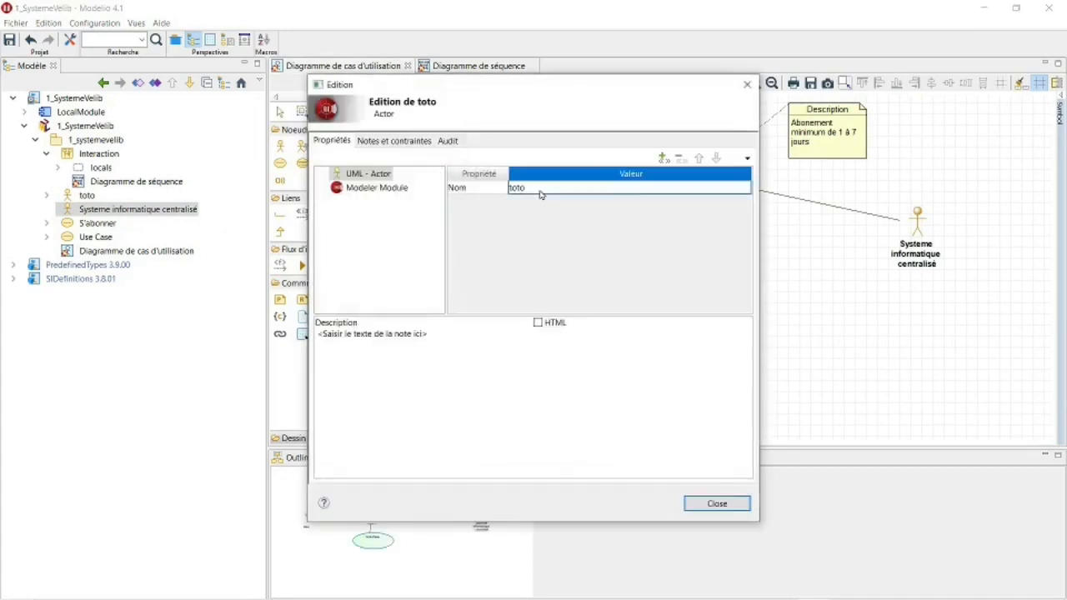
type("Utilisateur")
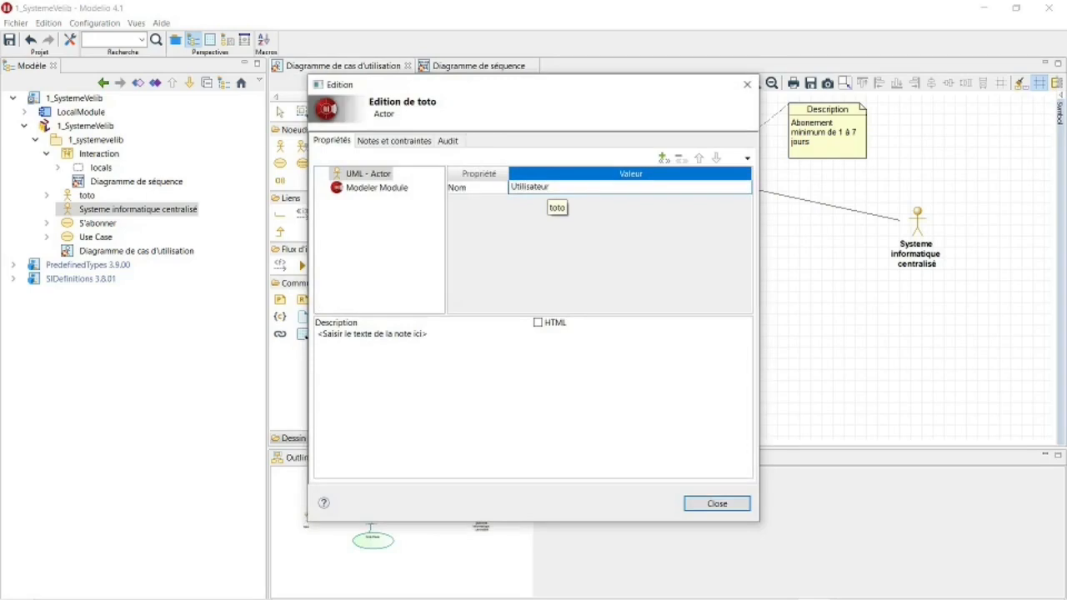
key("Return")
left_click(717, 504)
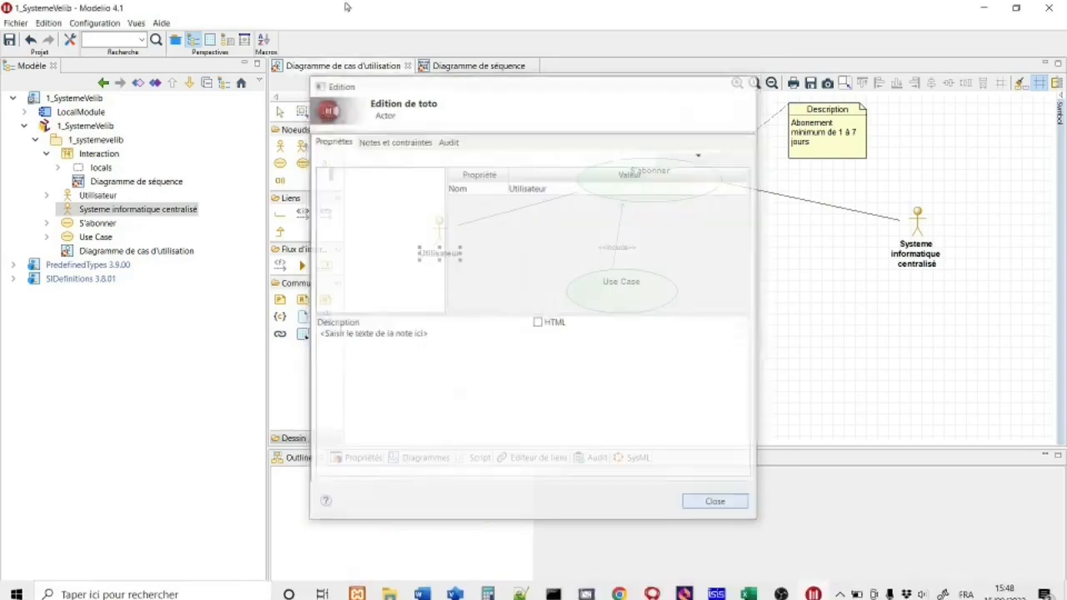
left_click(465, 66)
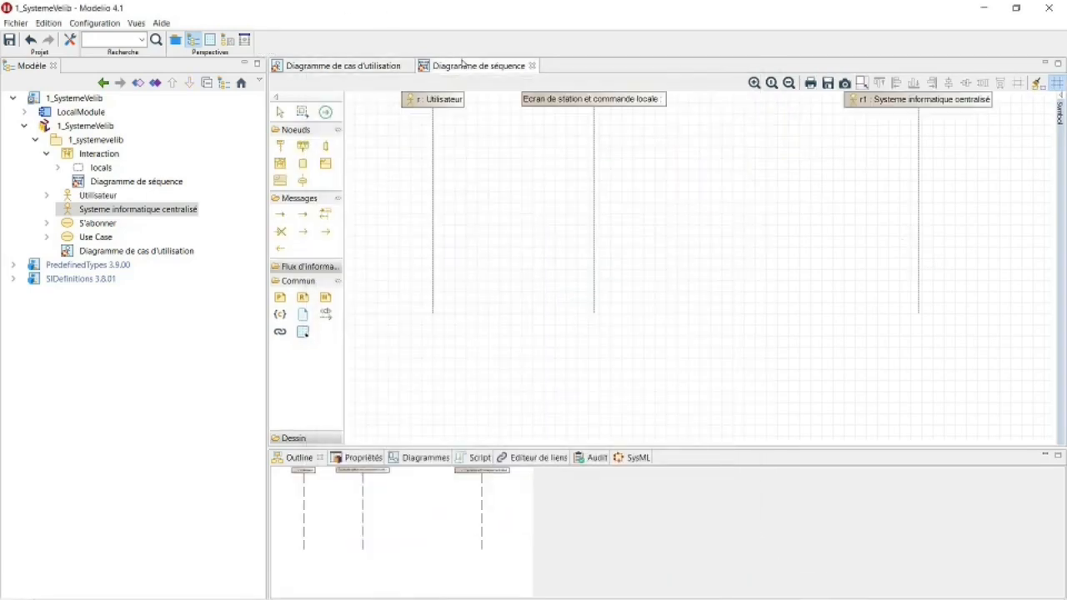
- Draw a synchronous message from the Ecran de station et commande locale lifeline to Utilisateur and delete its return message
left_click(281, 218)
left_click(595, 137)
left_click(439, 136)
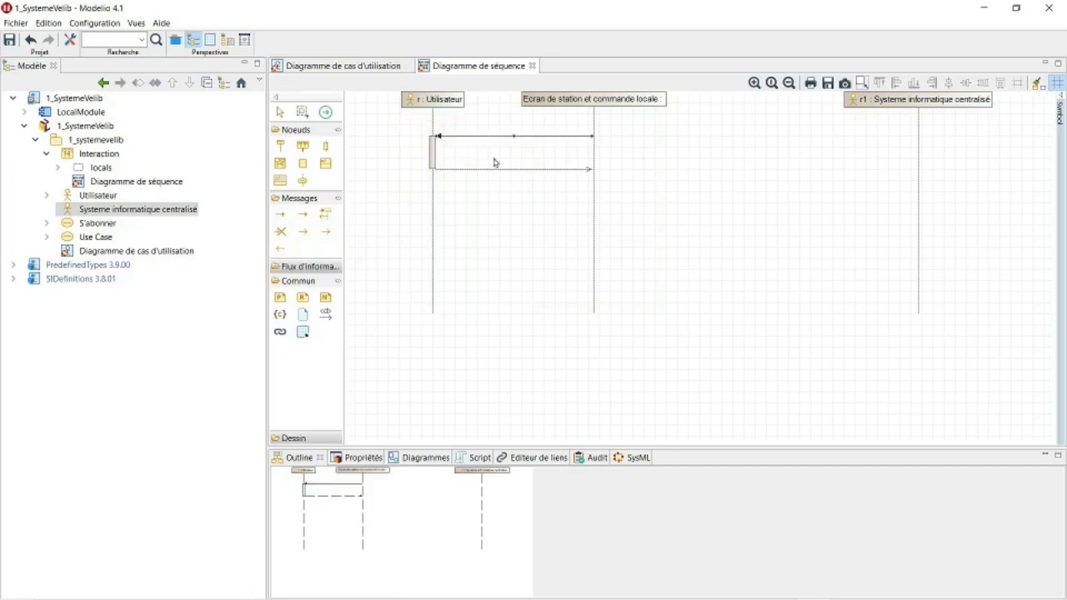
left_click(495, 171)
key("Delete")
- Name the message to Utilisateur "1: Afficher les choix possibles"
left_click(479, 136)
right_click(479, 140)
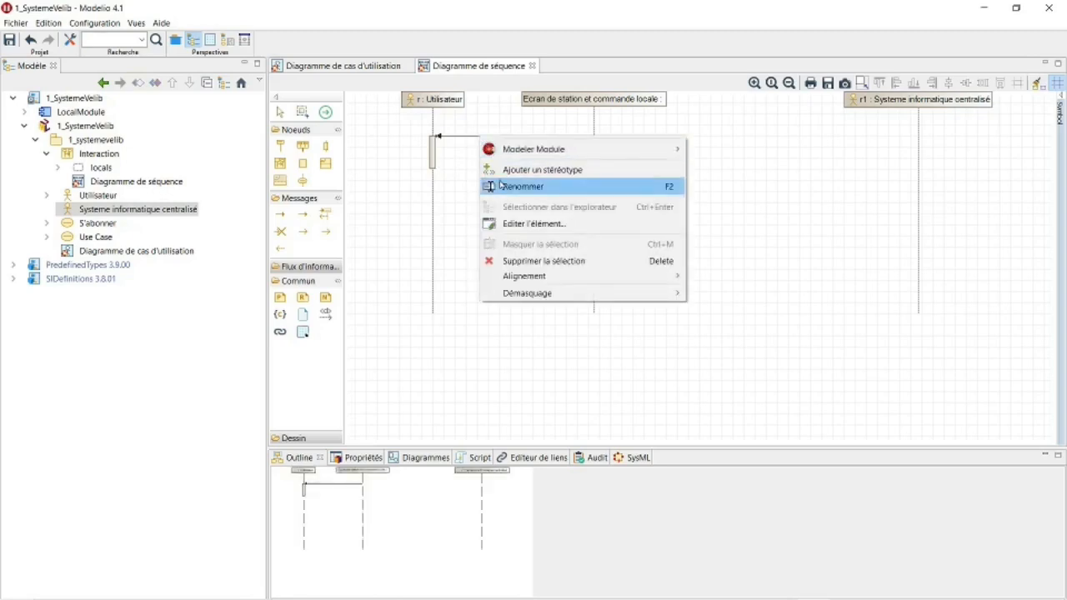
left_click(507, 223)
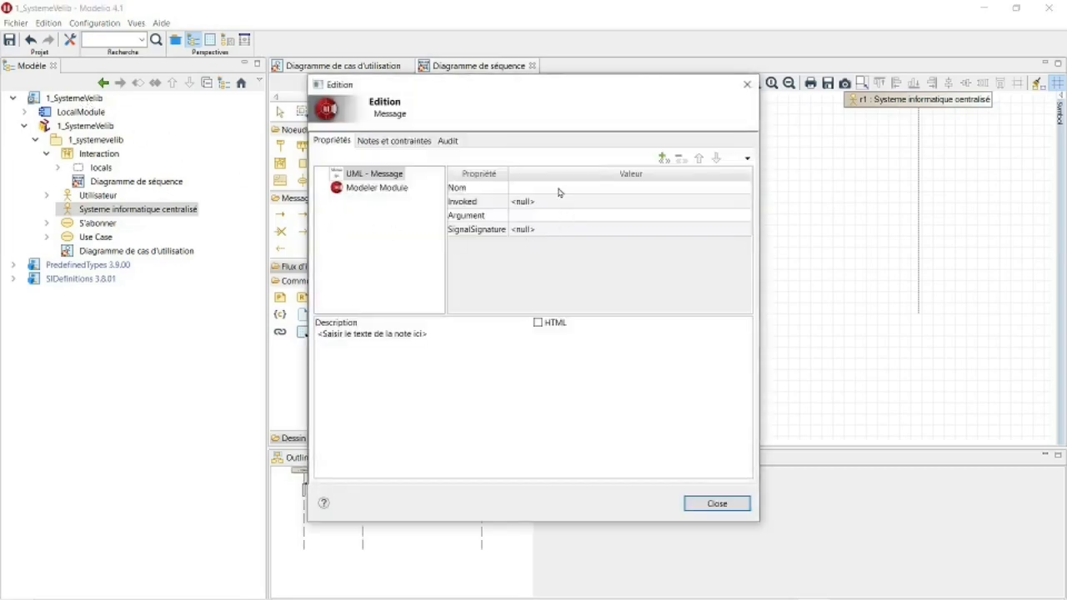
left_click(556, 186)
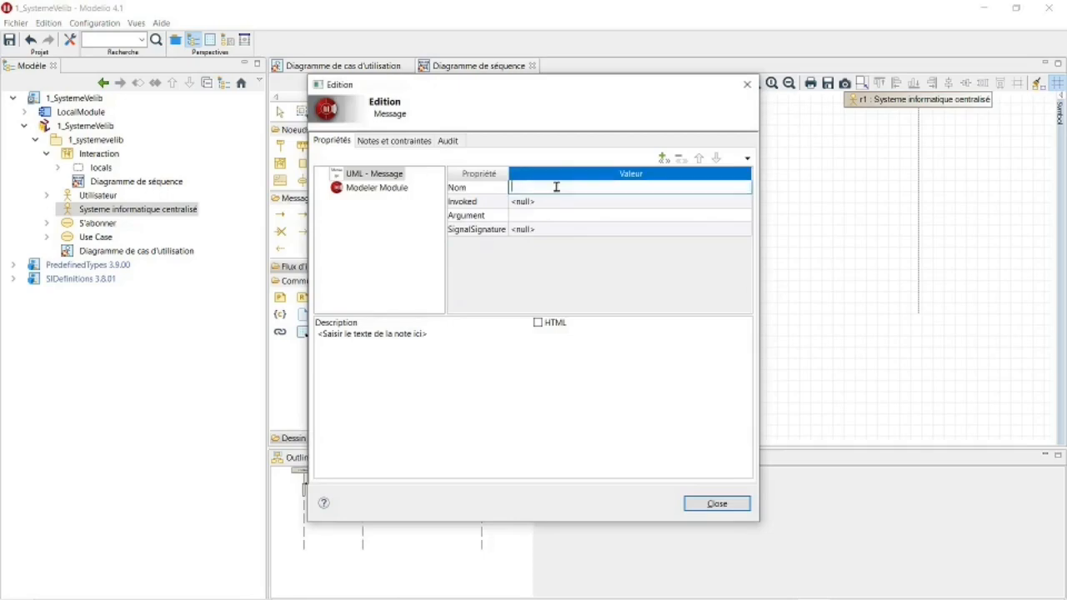
type("1: Afficher les choix possibles")
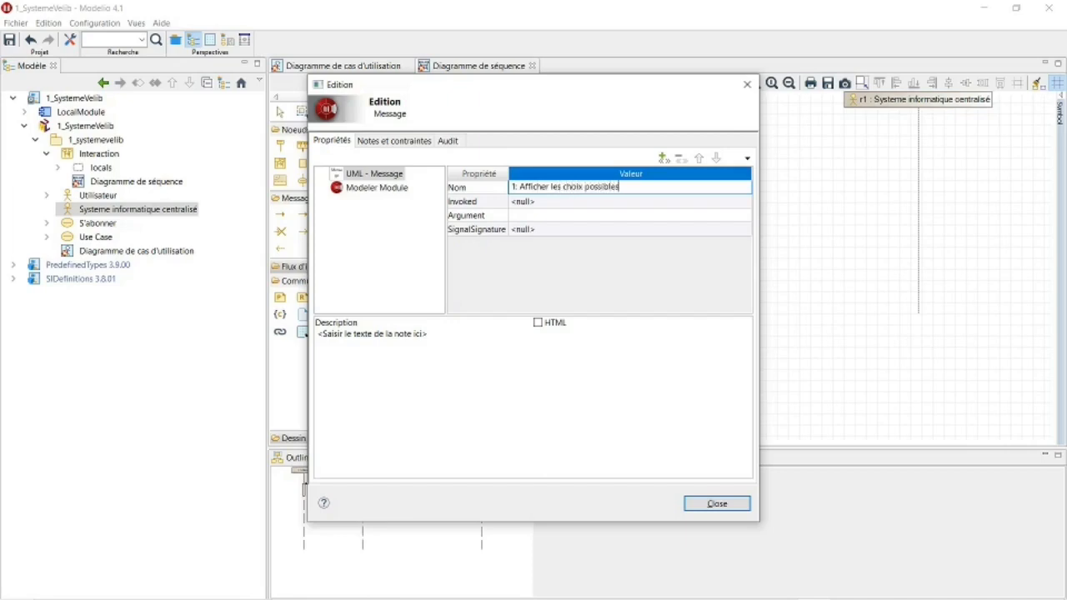
left_click(714, 505)
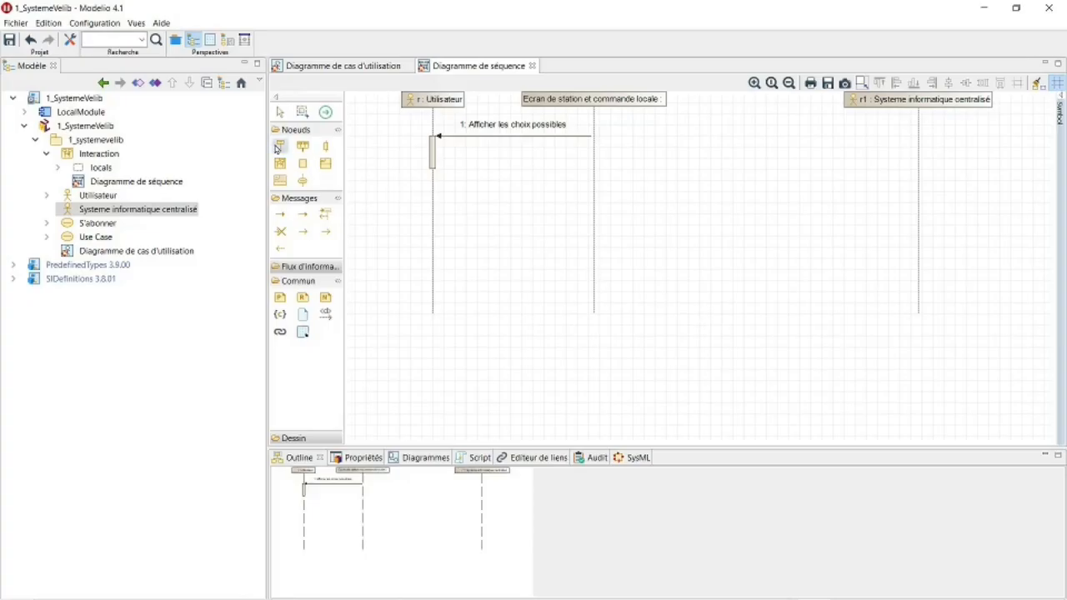
- Add a lifeline named "Clavier de station" between the Ecran de station et commande locale and Systeme informatique centralisé lifelines
left_click(280, 146)
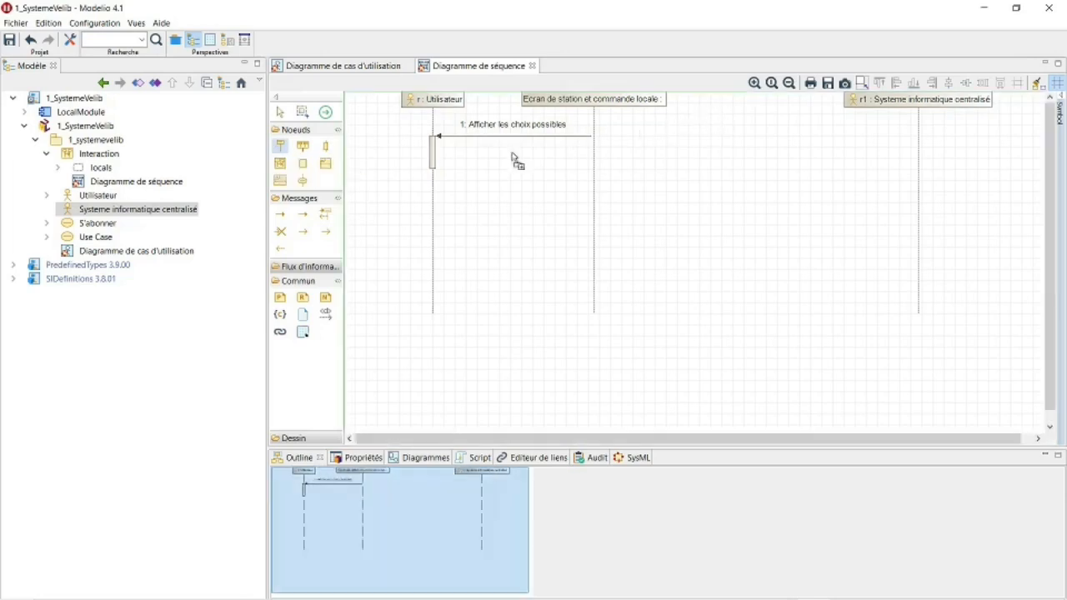
left_click(286, 149)
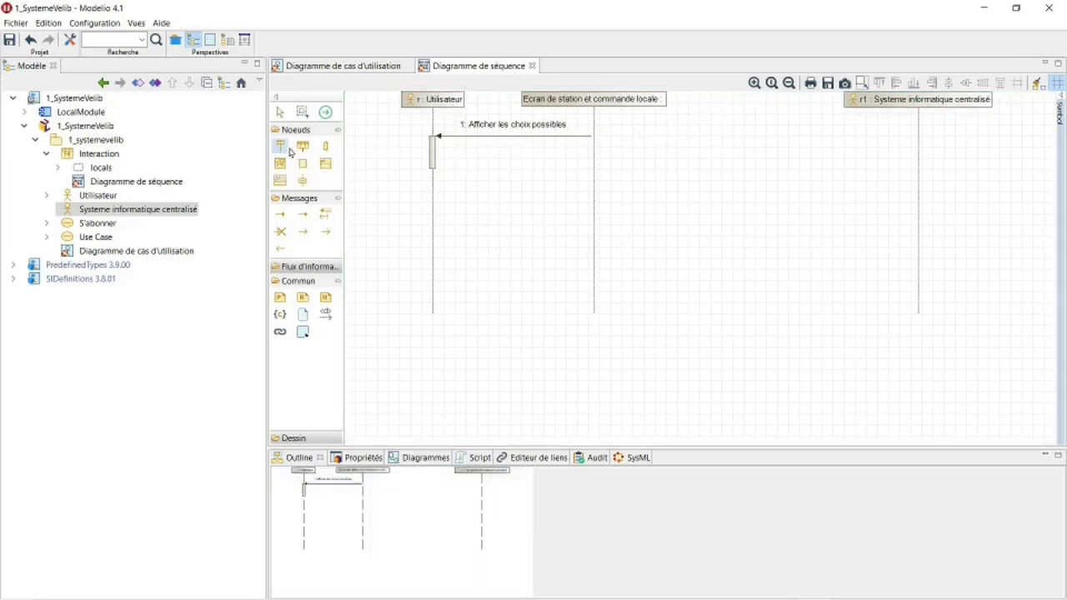
left_click(715, 124)
double_click(737, 105)
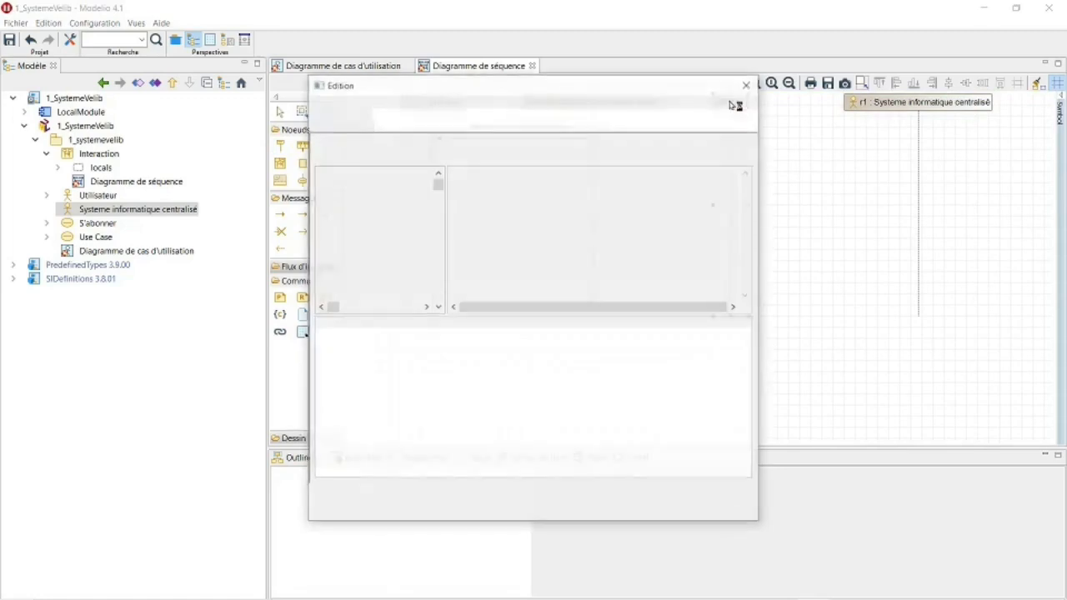
left_click(526, 193)
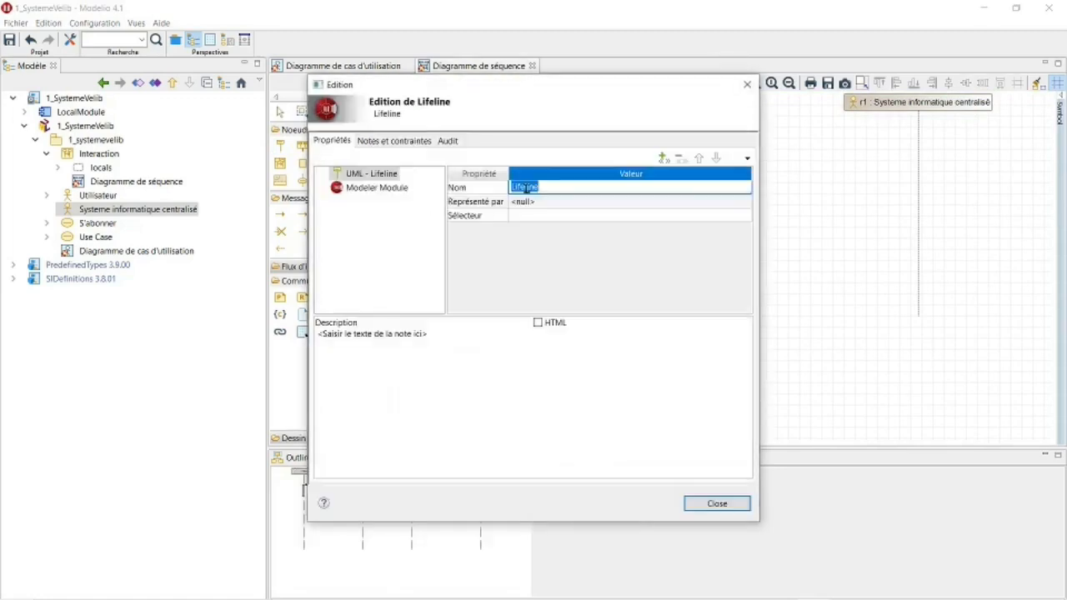
type("Cl")
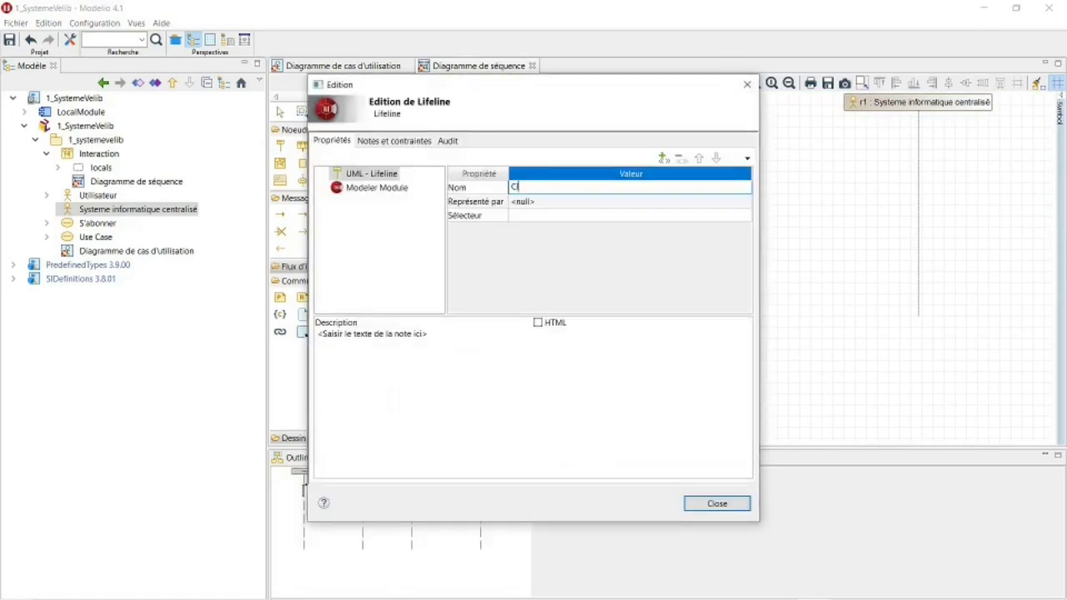
type("avier de station")
left_click(722, 506)
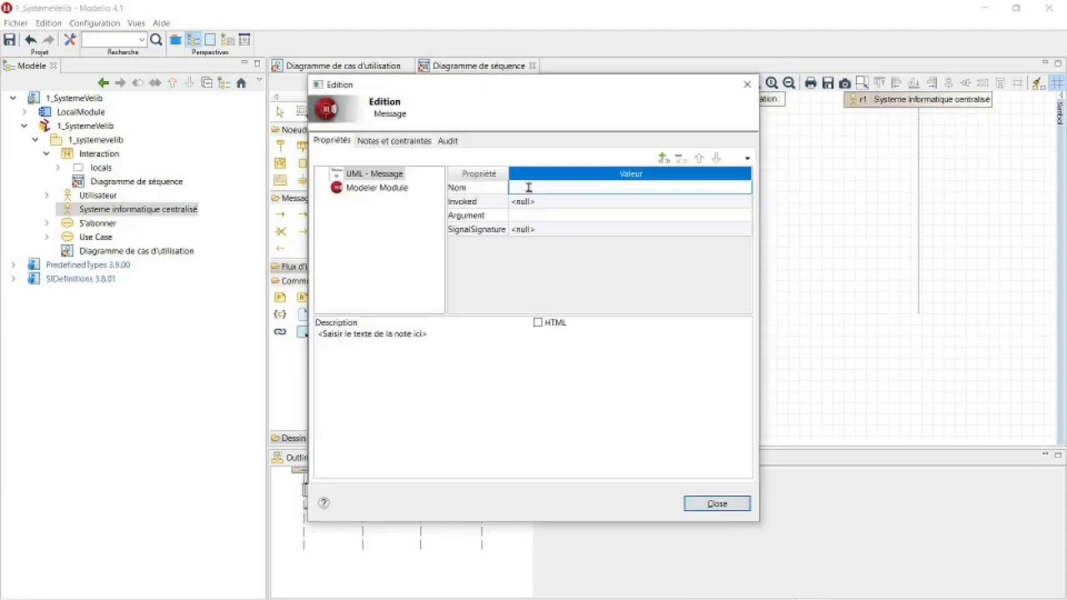
- Name the message from Utilisateur to Clavier de station "2 : choix par code"
type("2 : choix par code")
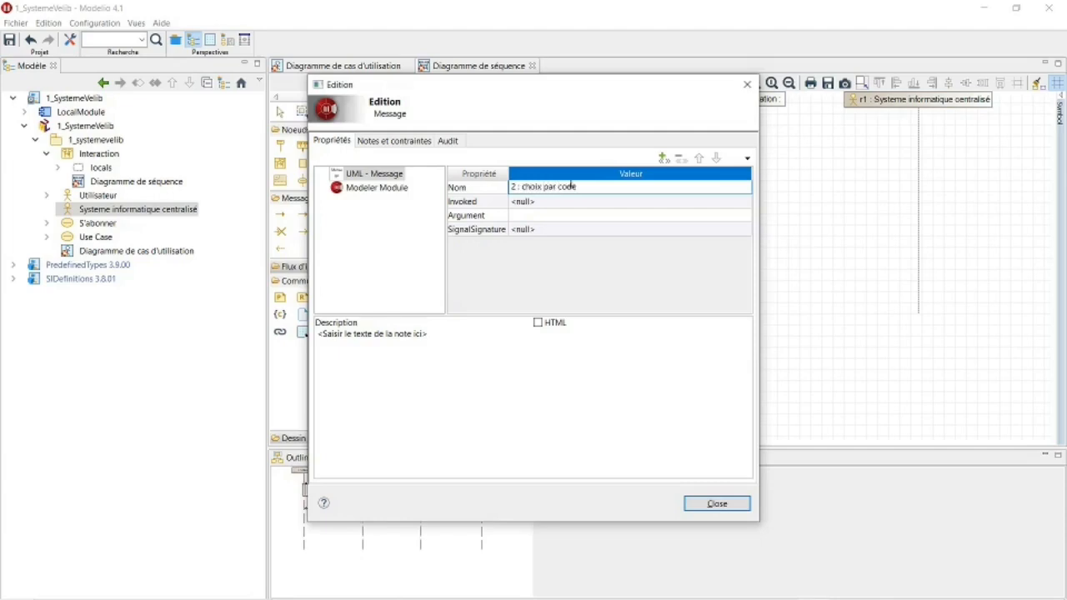
left_click(728, 503)
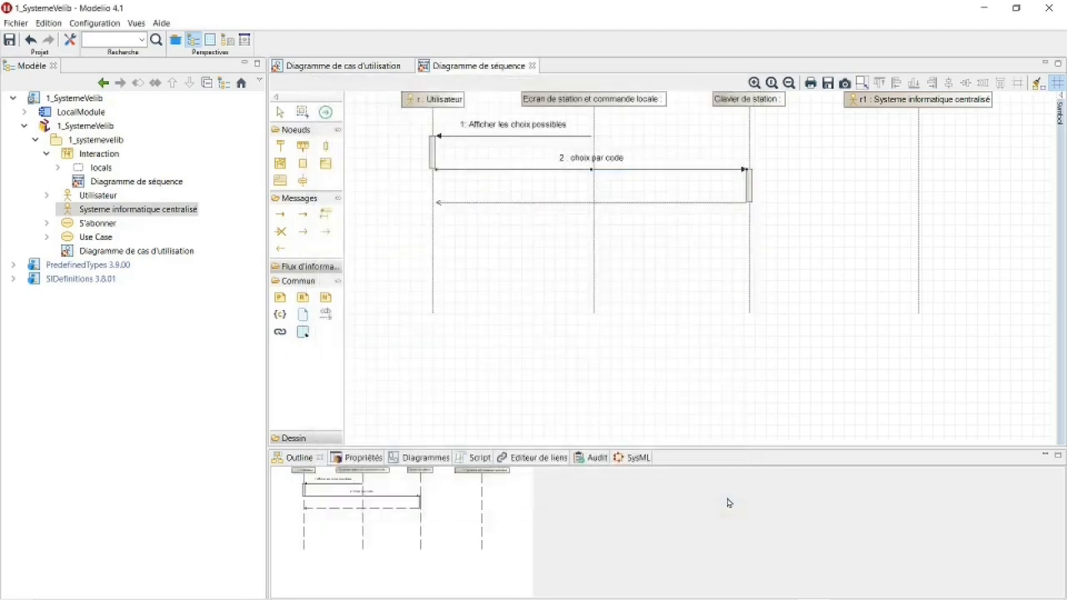
- Draw a synchronous self-message on the Clavier de station lifeline and delete the return messages
left_click(282, 219)
left_click(754, 175)
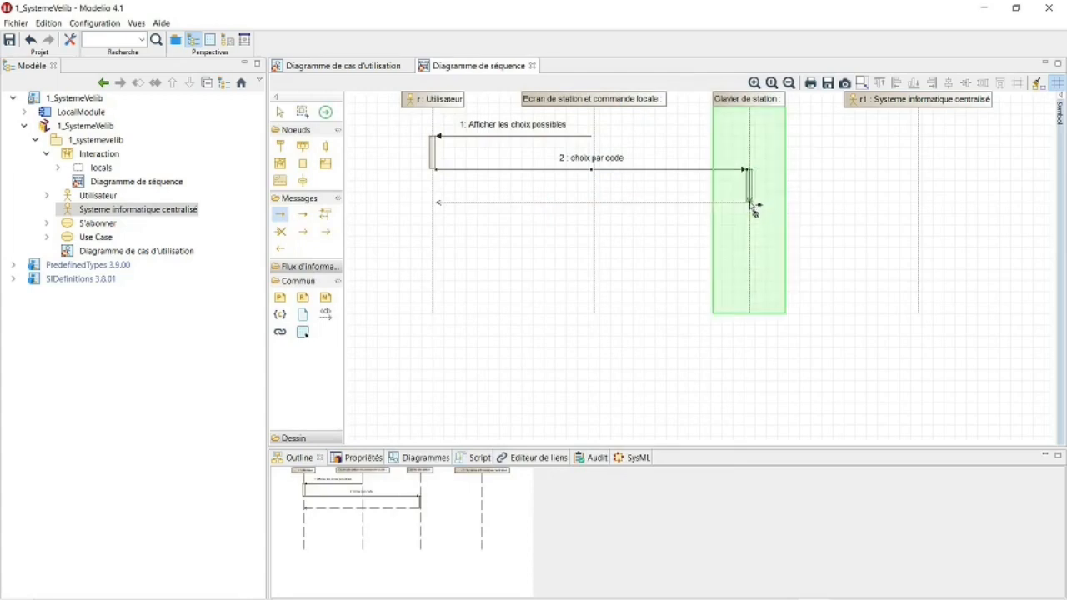
left_click(753, 209)
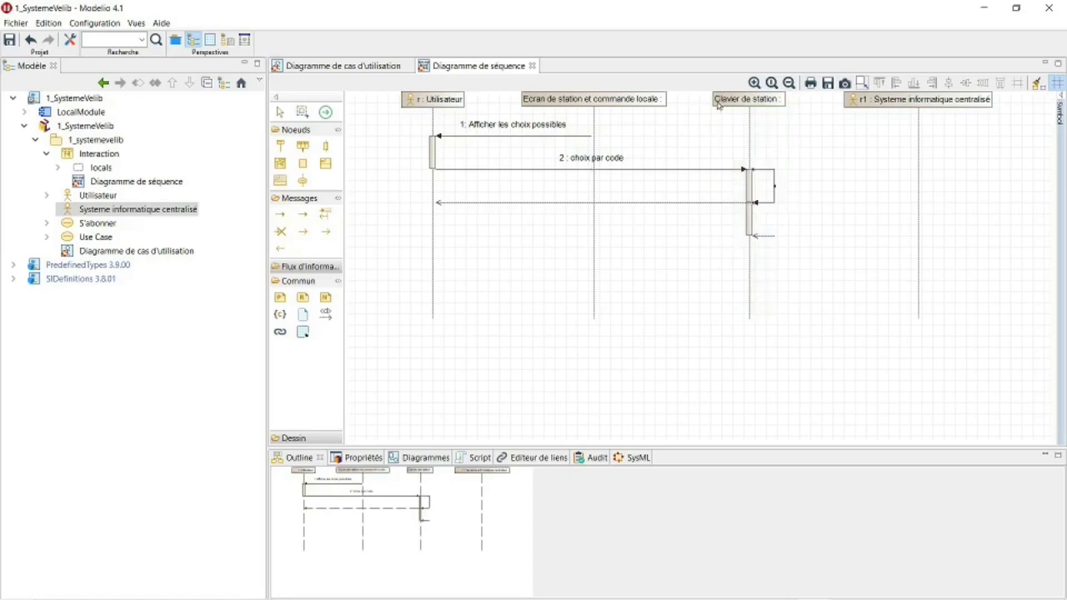
left_click(751, 233)
key("Delete")
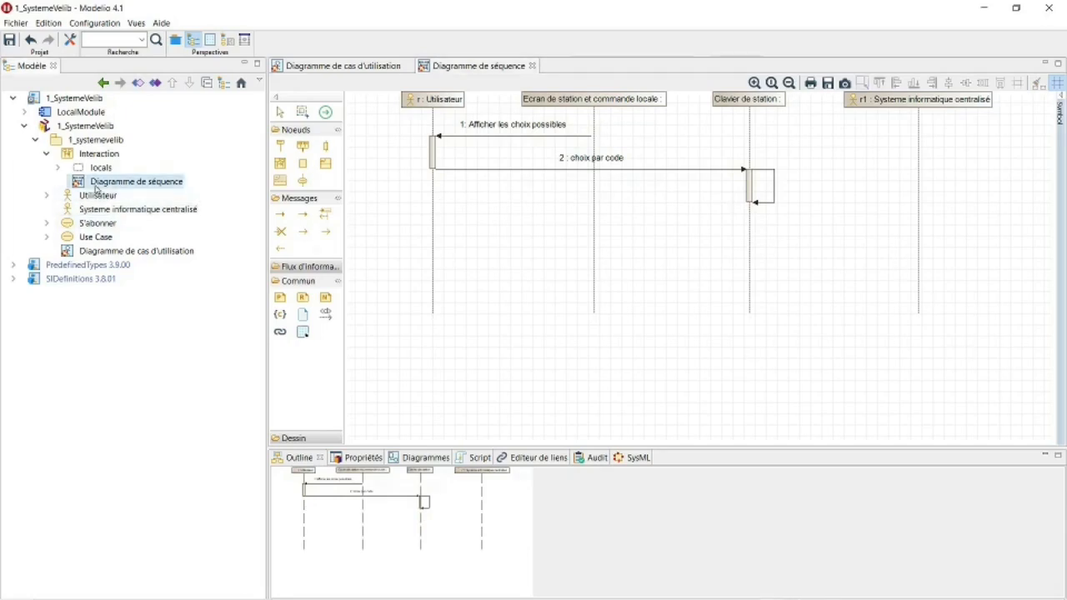
- Rename the sequence diagram in the model tree as "seq diagram - Retrait Vélo"
right_click(98, 185)
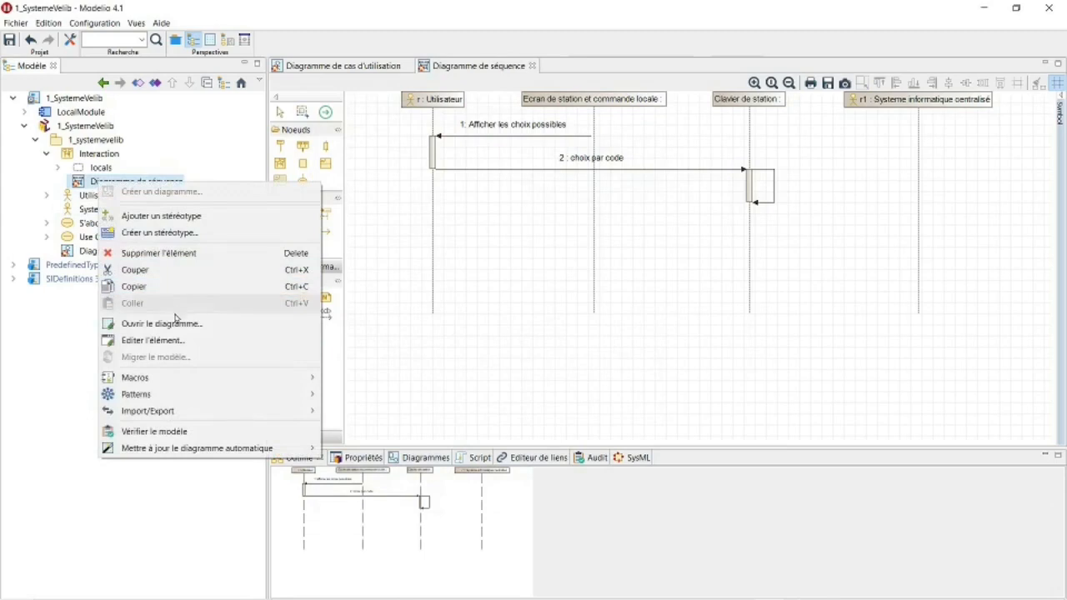
left_click(178, 341)
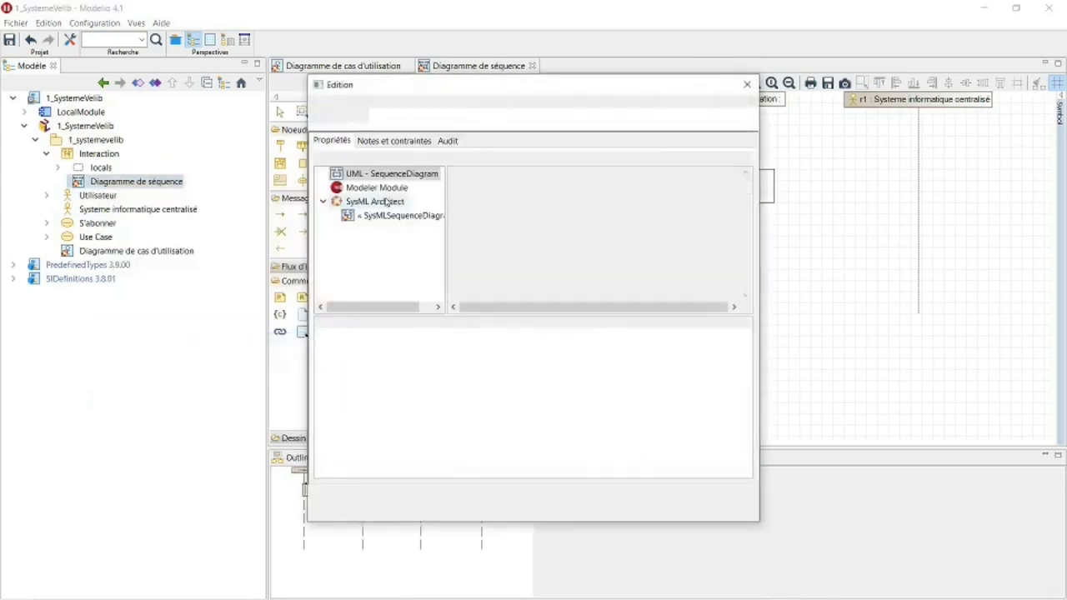
left_click(540, 188)
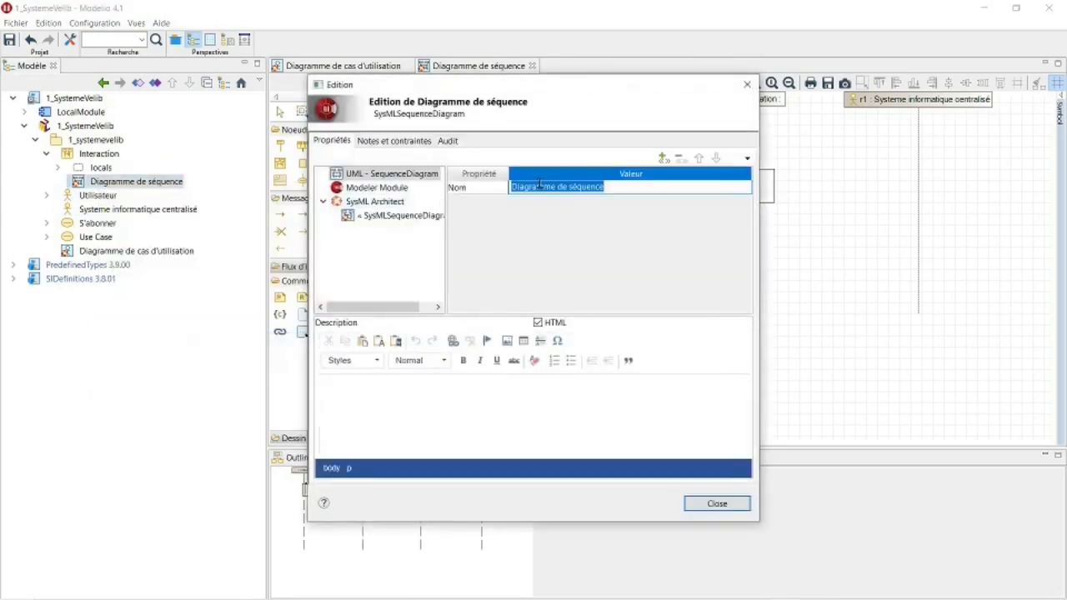
type("seq")
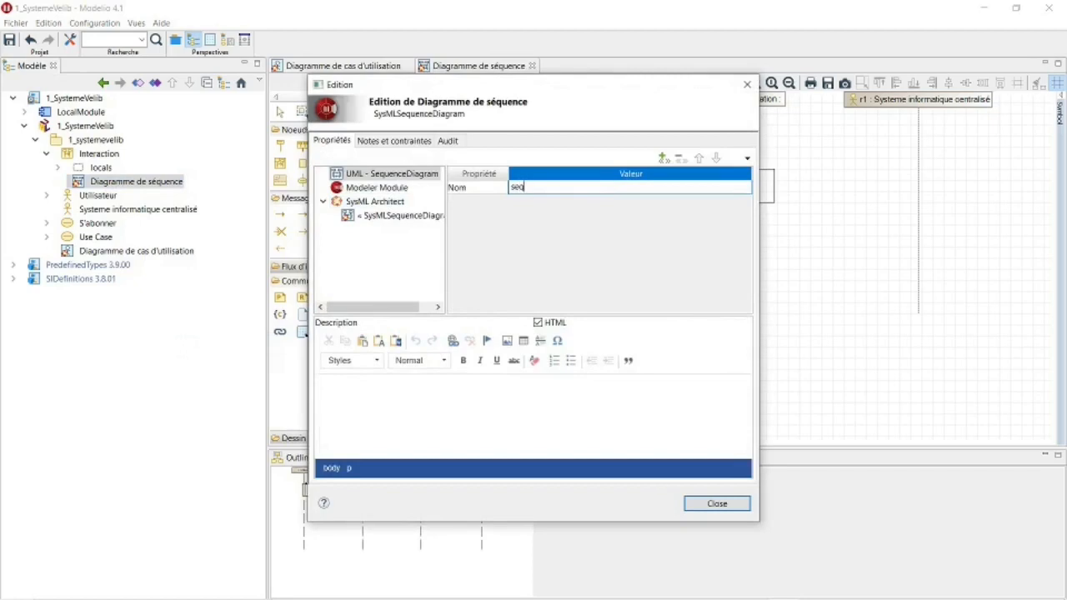
type(" diagram - Retrait Vélo")
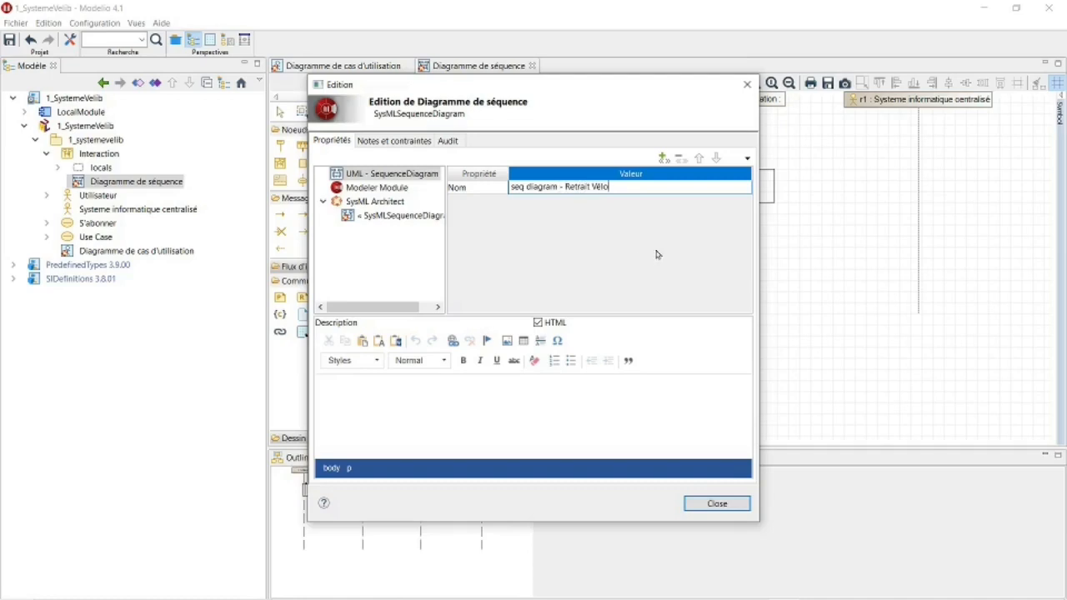
left_click(719, 504)
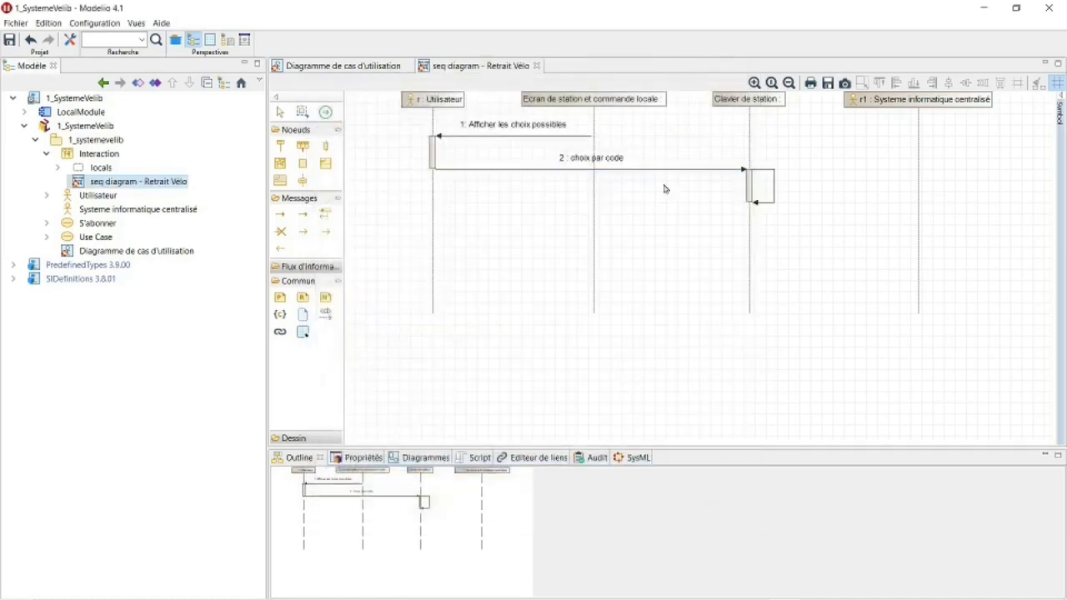